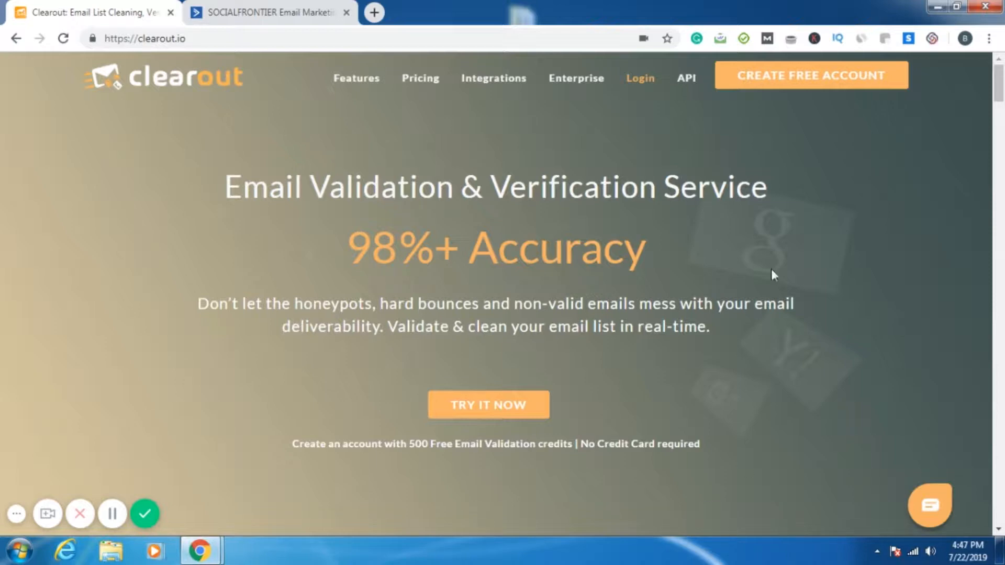
# - Log in to Clearout and open the form for adding an account to the ActiveCampaign integration
pyautogui.click(644, 82)
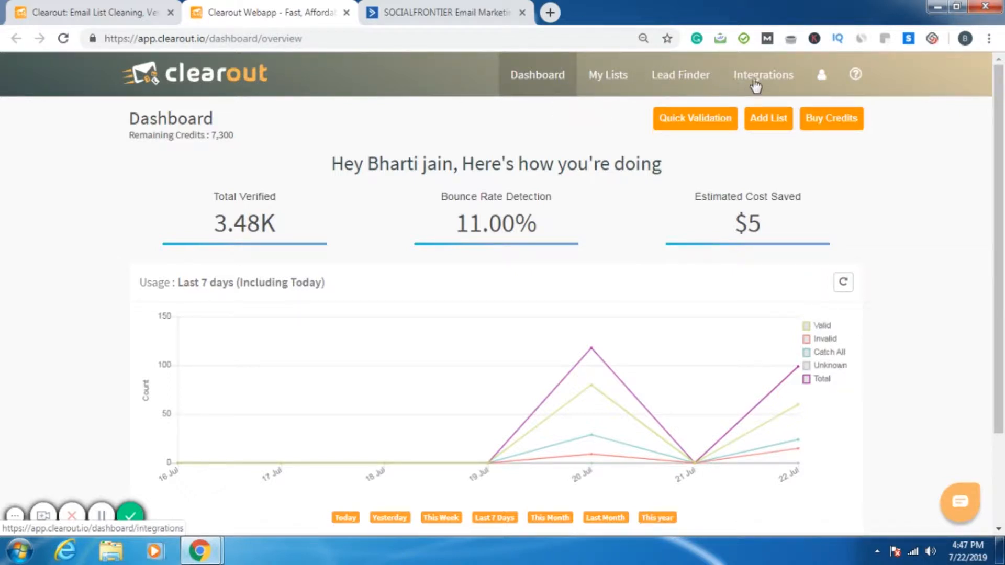
pyautogui.click(756, 85)
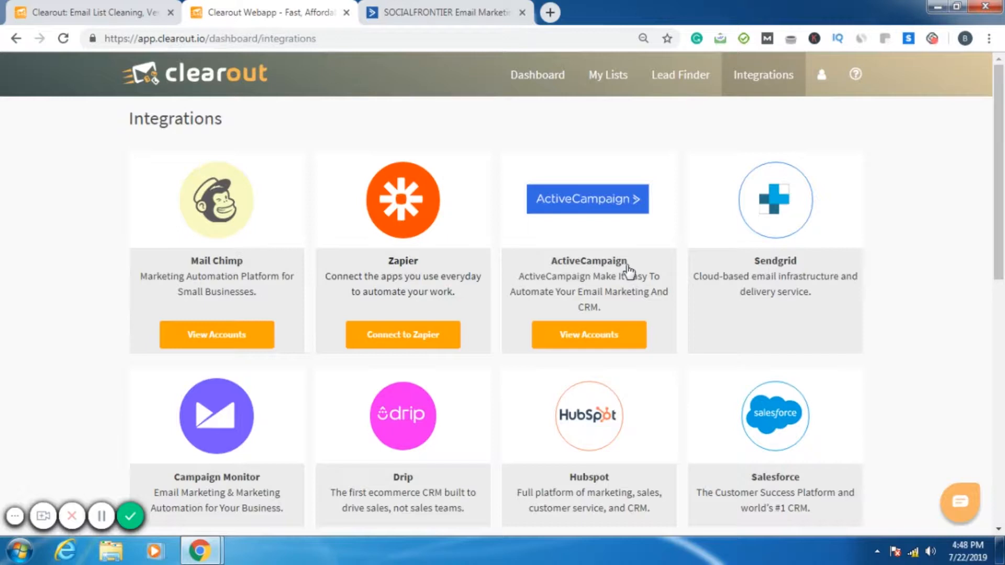
pyautogui.click(593, 339)
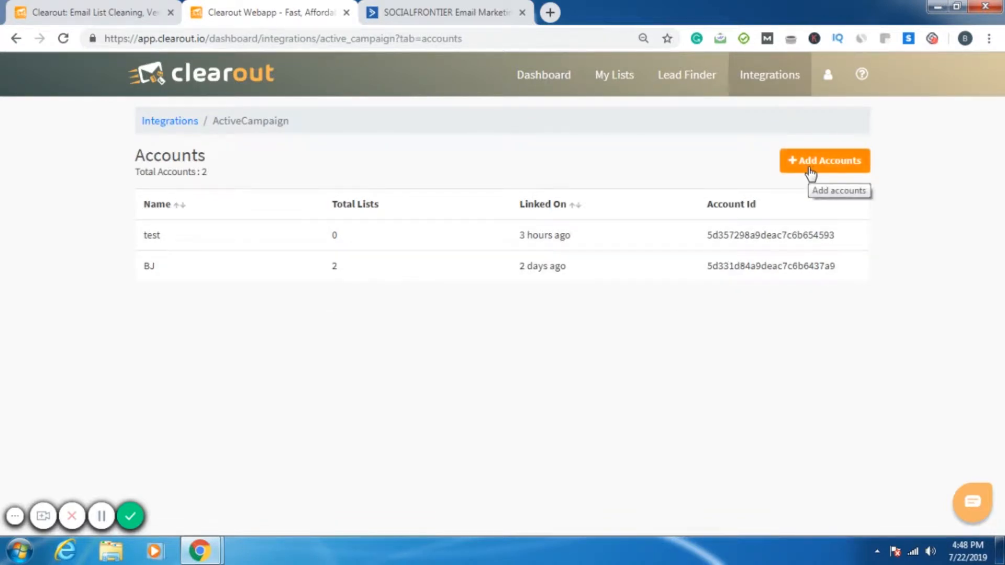
pyautogui.click(817, 168)
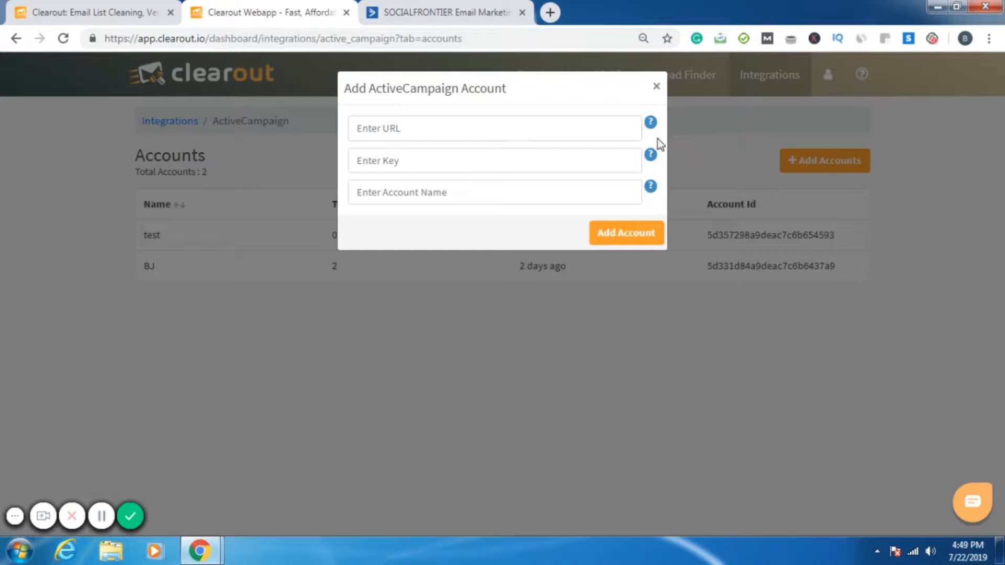
pyautogui.moveTo(652, 132)
pyautogui.click(451, 13)
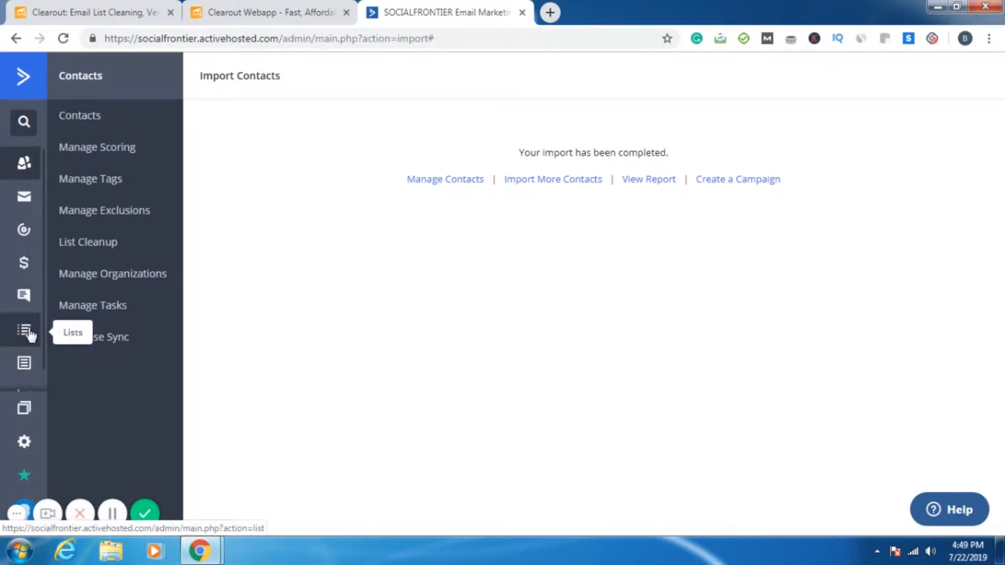
pyautogui.click(24, 445)
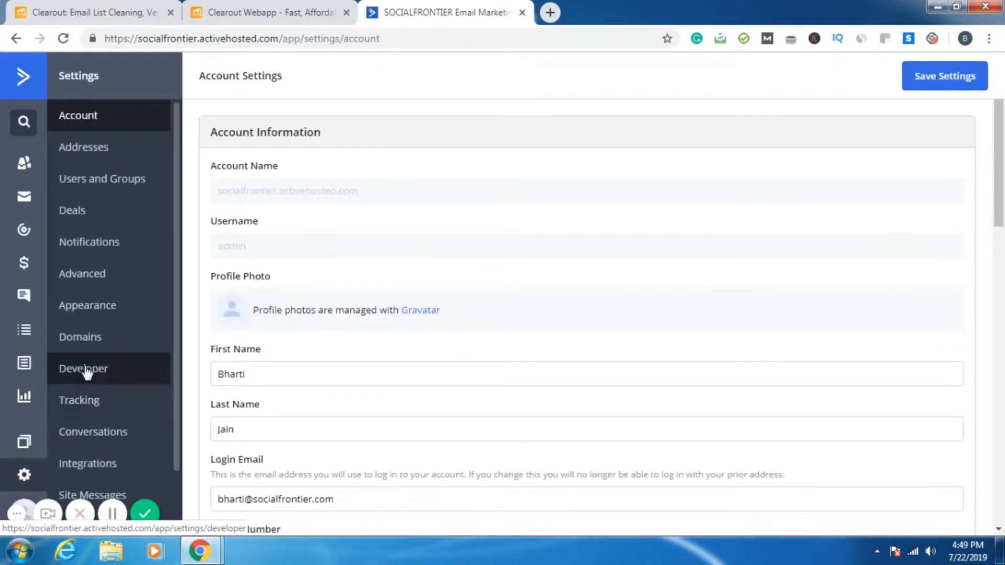
pyautogui.click(86, 372)
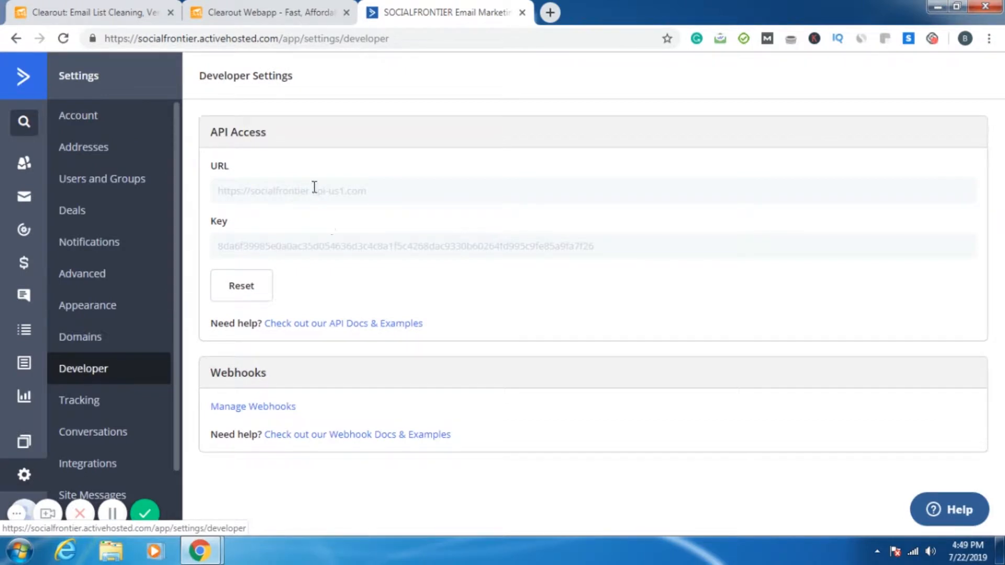
pyautogui.moveTo(314, 195); pyautogui.dragTo(214, 174)
pyautogui.click(274, 21)
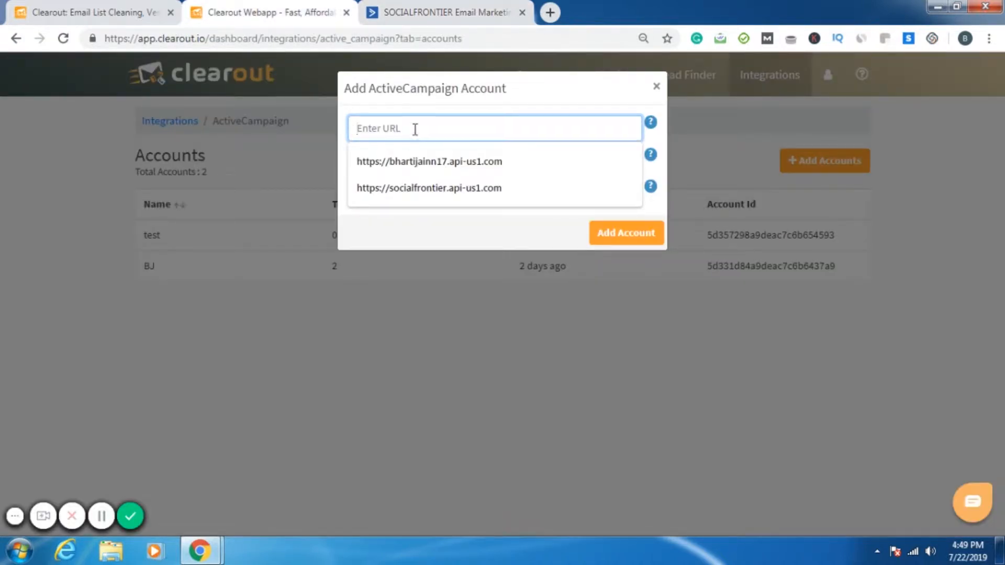
pyautogui.click(419, 188)
pyautogui.click(440, 11)
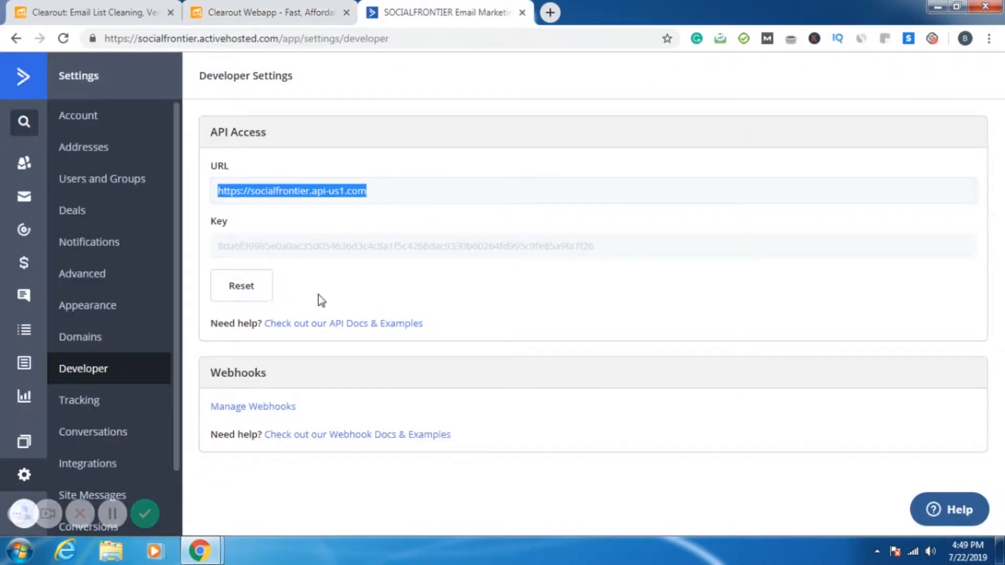
pyautogui.click(334, 249)
pyautogui.hotkey('ctrl', 'c')
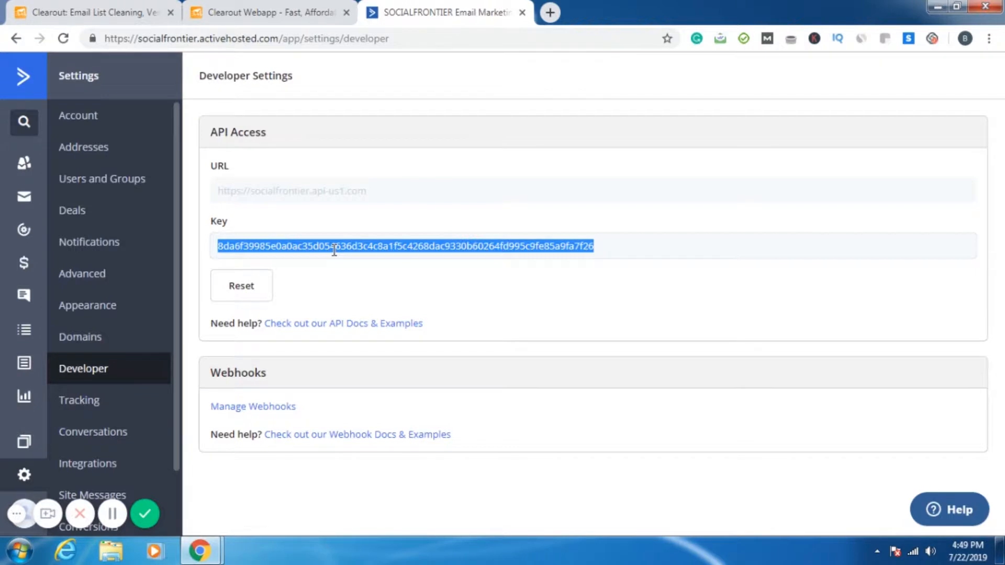
pyautogui.click(258, 10)
pyautogui.click(389, 163)
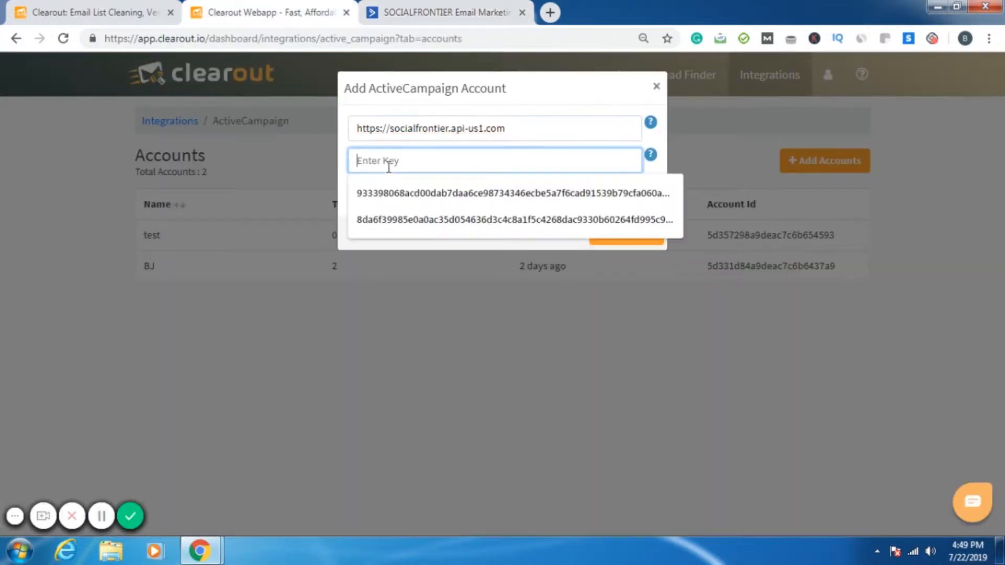
pyautogui.hotkey('ctrl', 'v')
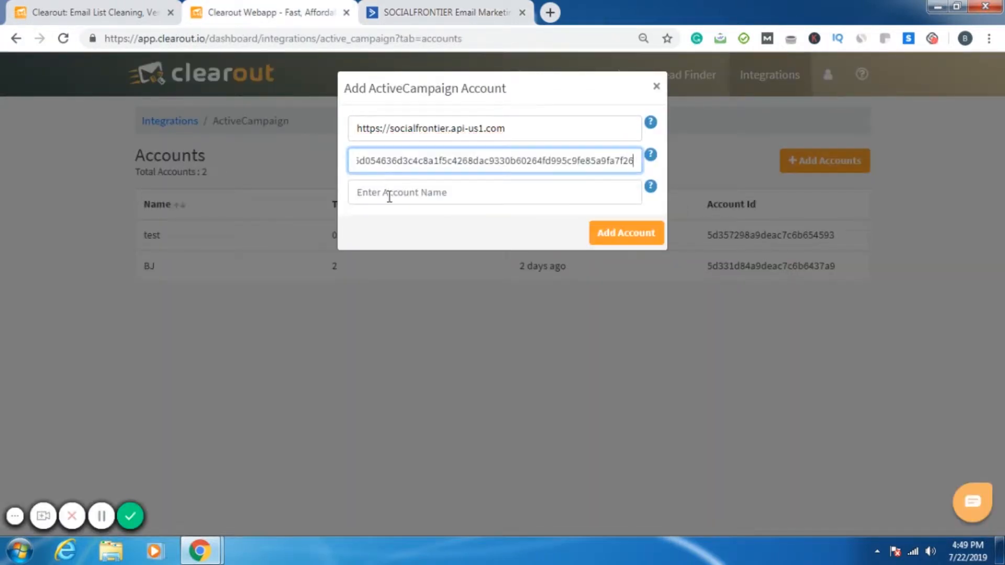
# - Name the ActiveCampaign account BJ2 and add it to Clearout
pyautogui.click(389, 194)
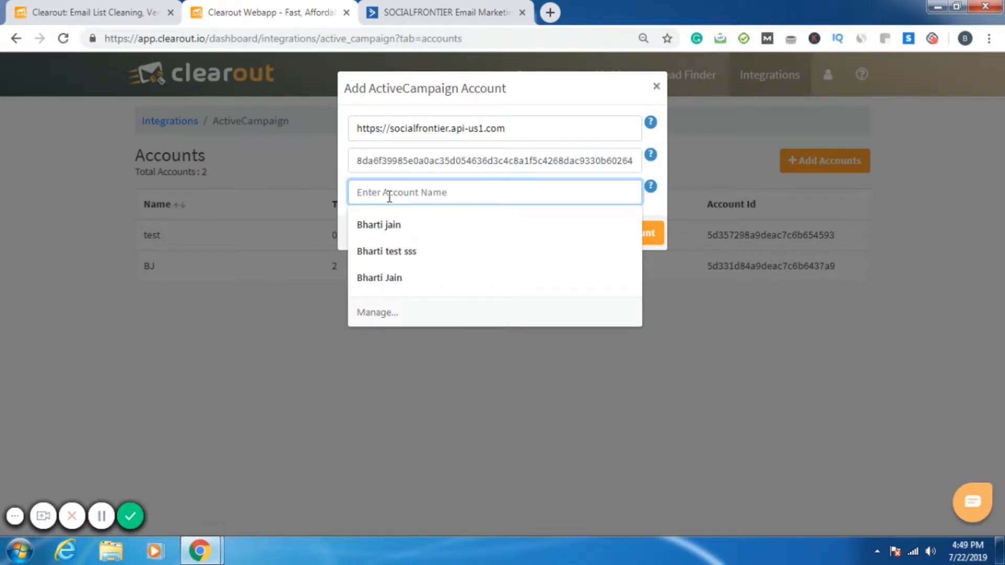
pyautogui.write('BJ')
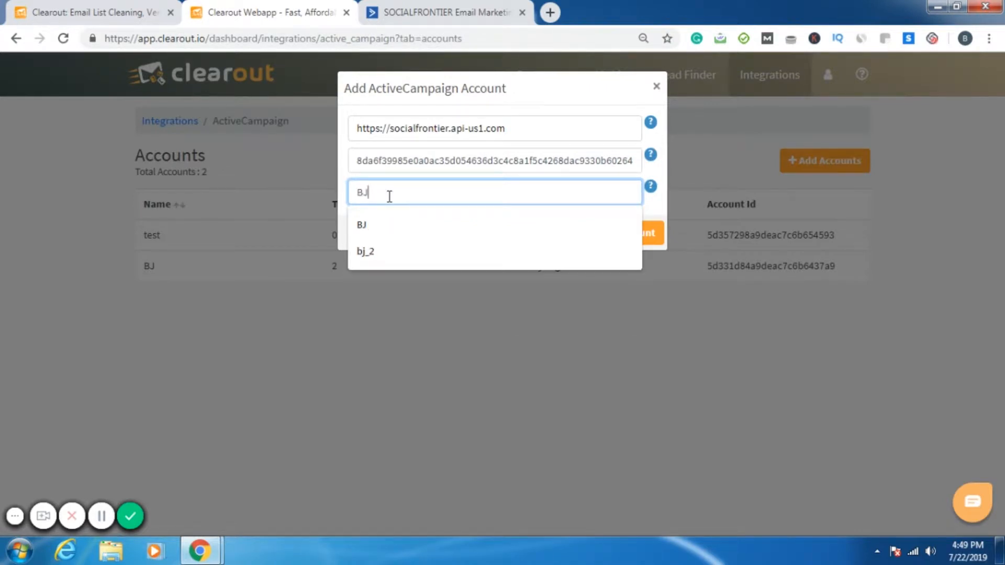
pyautogui.write('2')
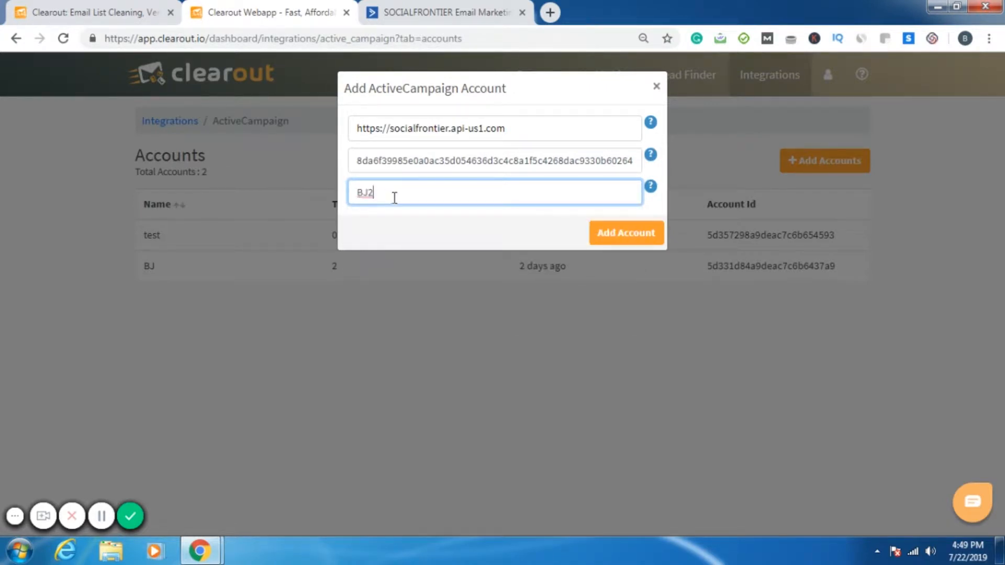
pyautogui.click(607, 234)
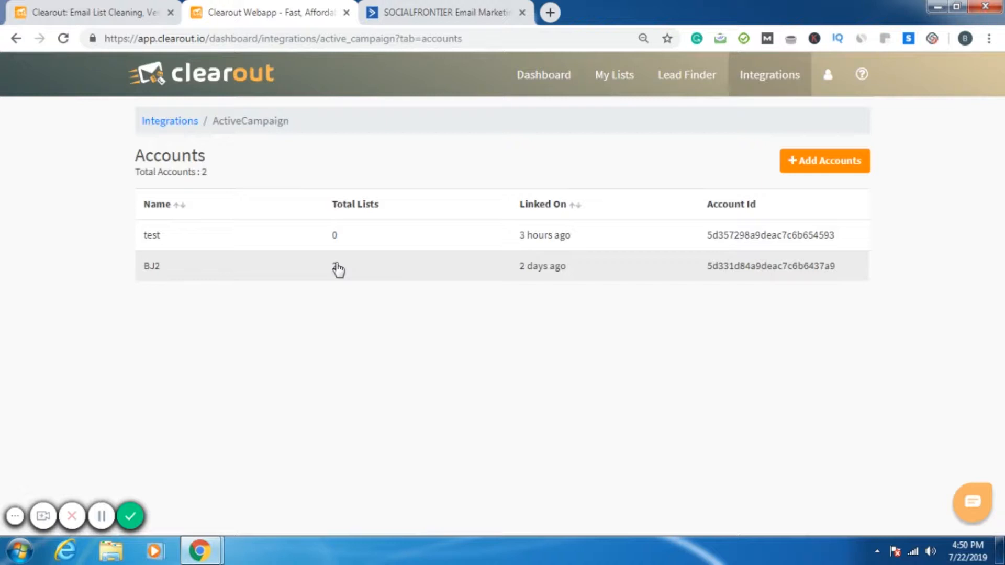
# - Add the list Test lst_1 from the BJ2 ActiveCampaign account to My Lists
pyautogui.click(160, 269)
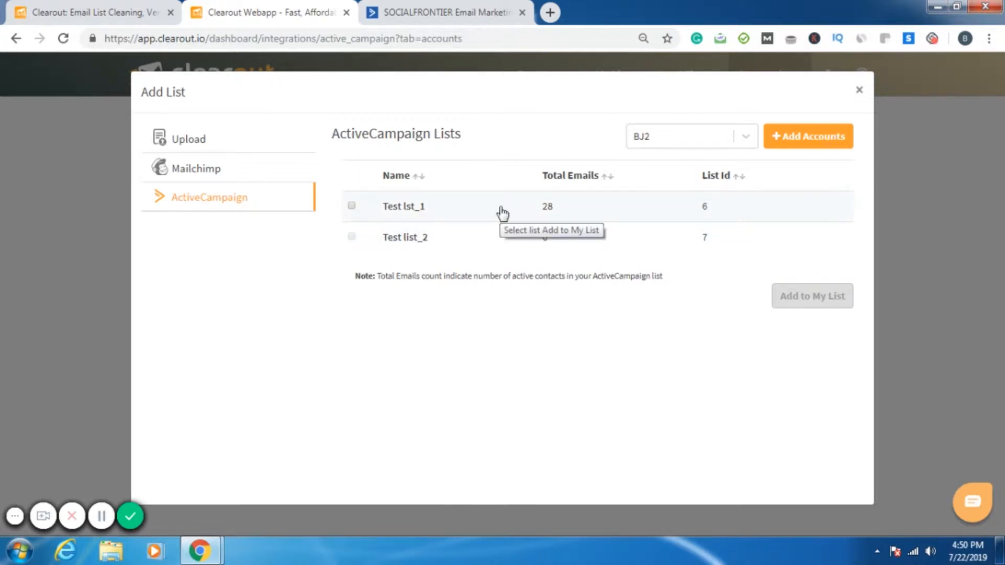
pyautogui.click(351, 207)
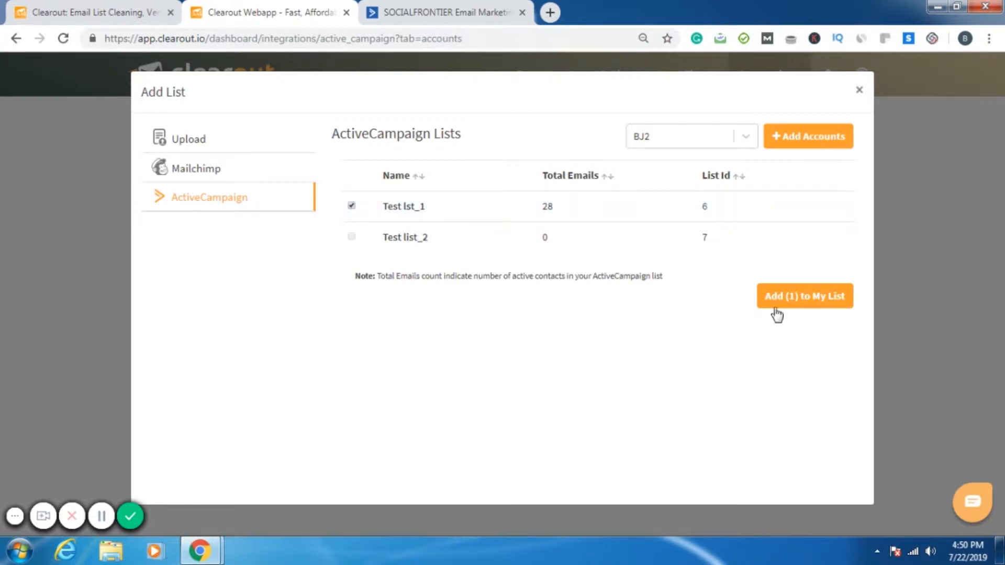
pyautogui.click(790, 301)
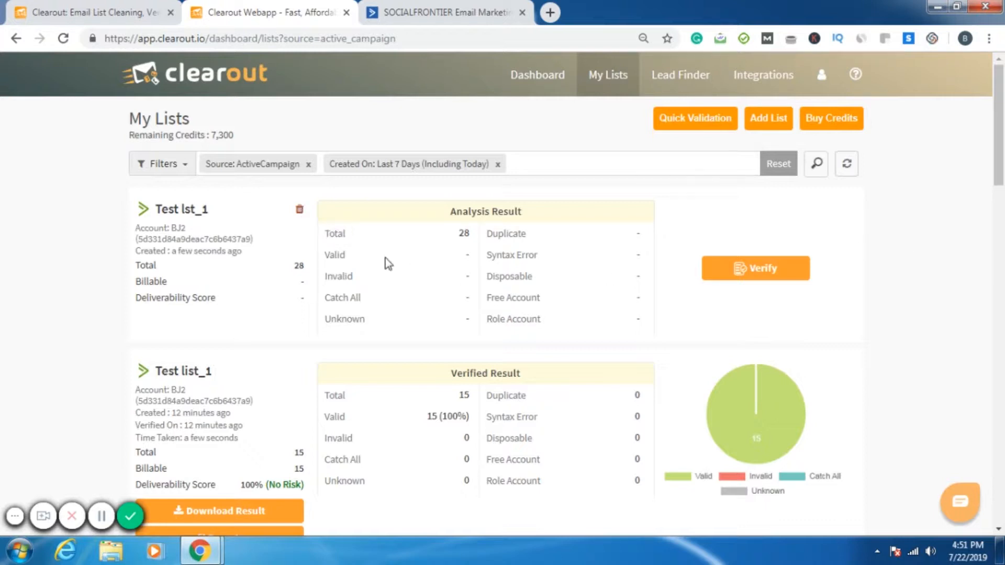
# - Verify the email addresses in the newly added list Test lst_1
pyautogui.moveTo(464, 234); pyautogui.dragTo(445, 241)
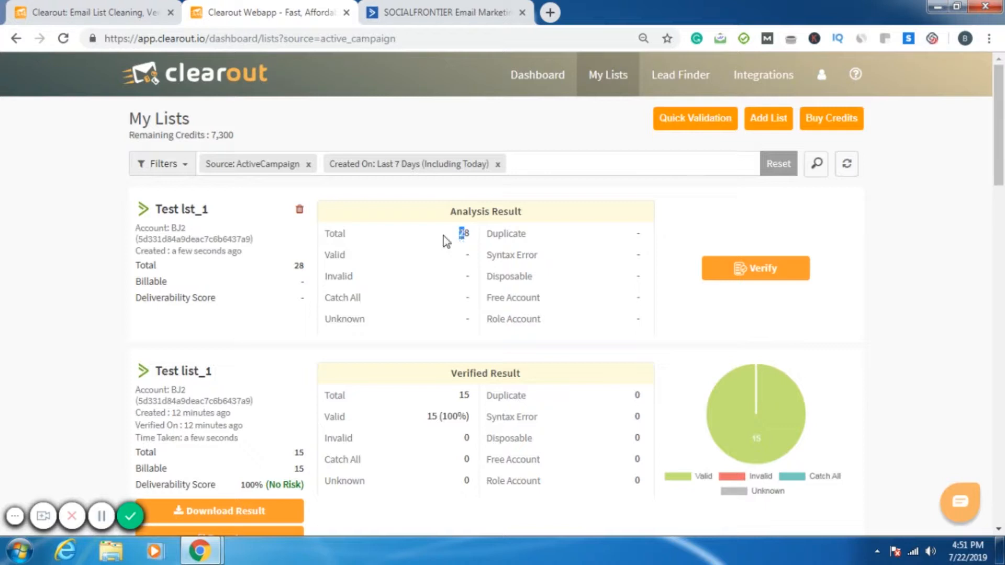
pyautogui.click(779, 271)
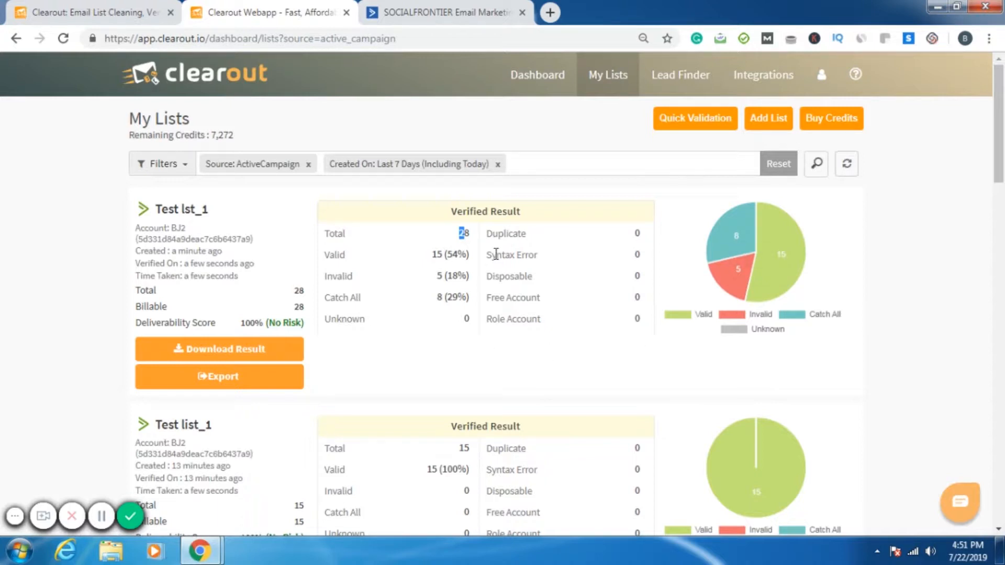
pyautogui.click(540, 191)
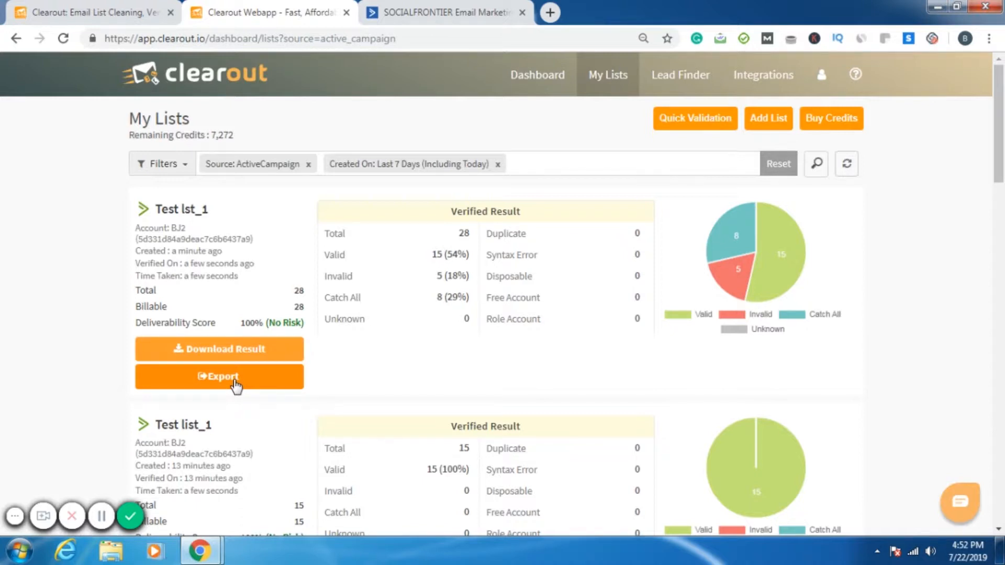
# - Examine the Deliverables, Non-Deliverables and Clearout standard columns download options for the verified Test lst_1 result
pyautogui.click(255, 358)
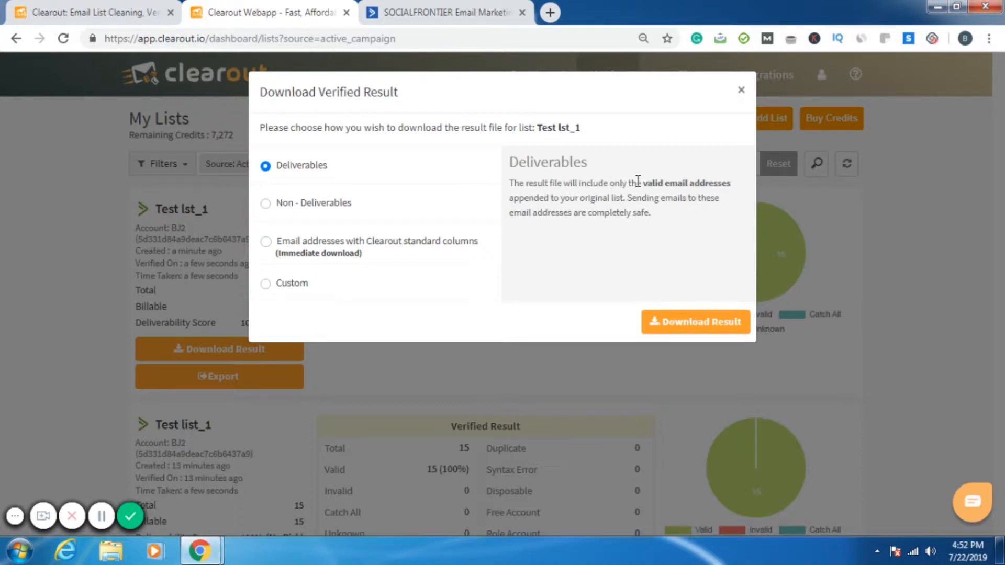
pyautogui.click(741, 91)
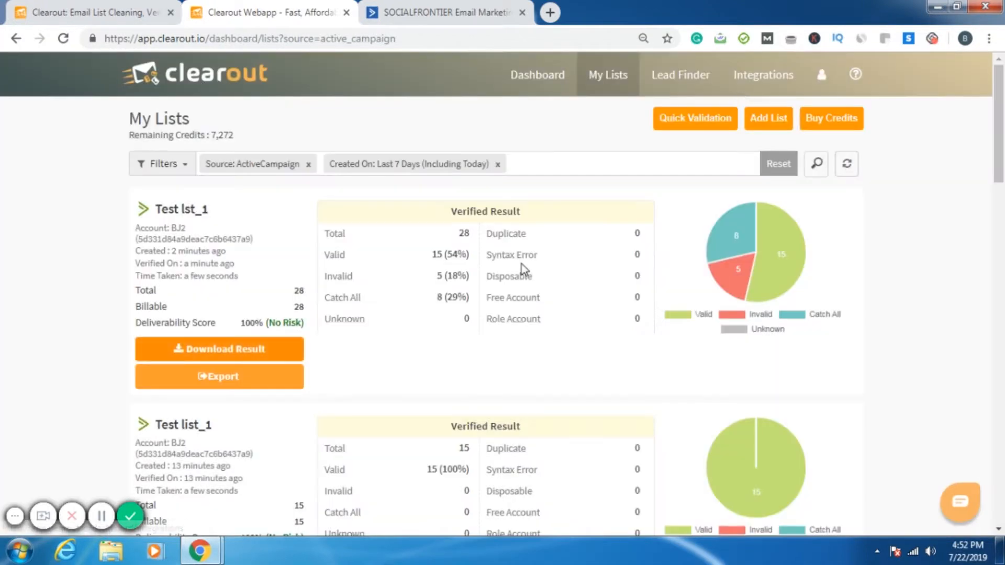
pyautogui.click(243, 361)
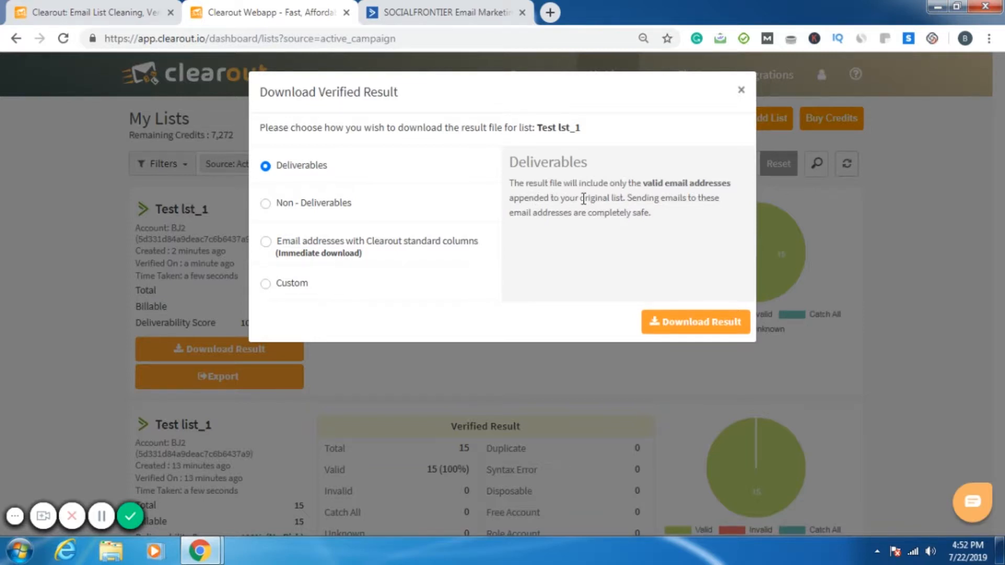
pyautogui.moveTo(625, 197); pyautogui.dragTo(581, 196)
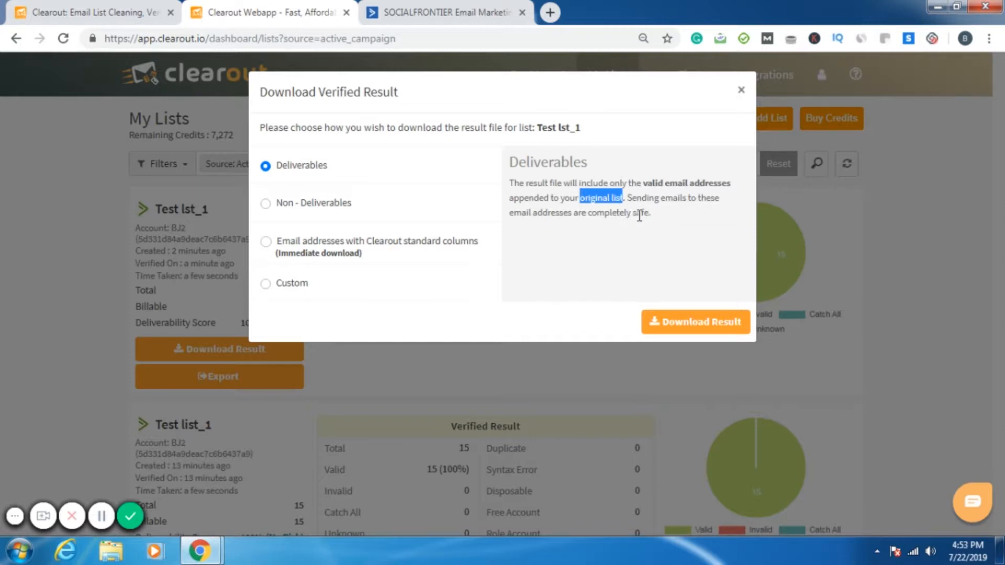
pyautogui.click(266, 204)
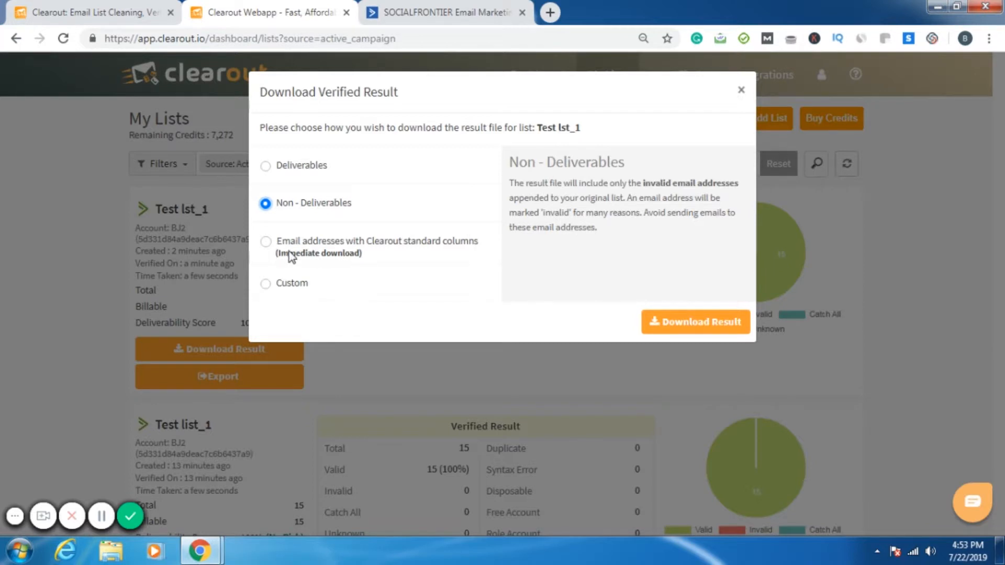
pyautogui.click(266, 245)
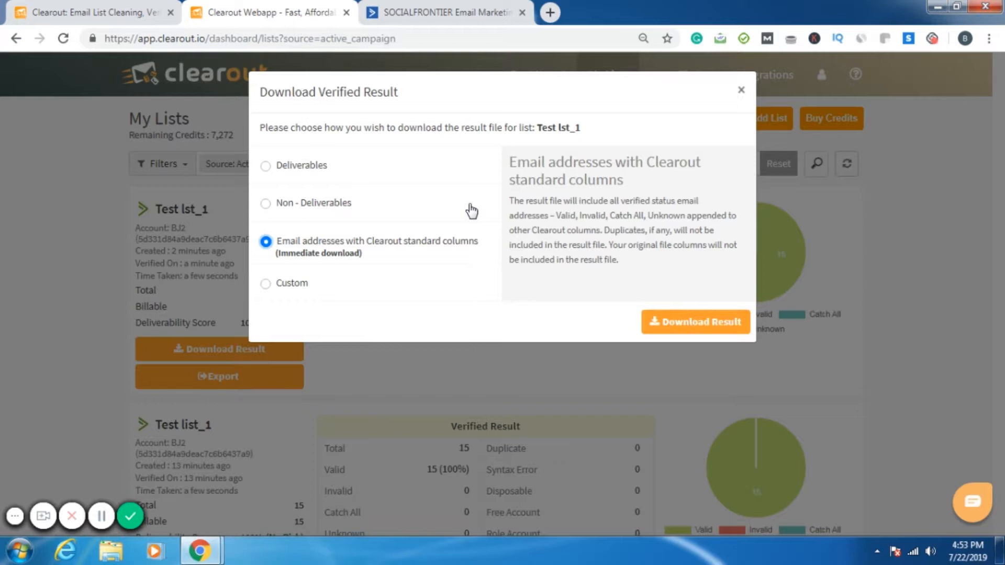
pyautogui.click(607, 230)
pyautogui.moveTo(606, 230); pyautogui.dragTo(607, 245)
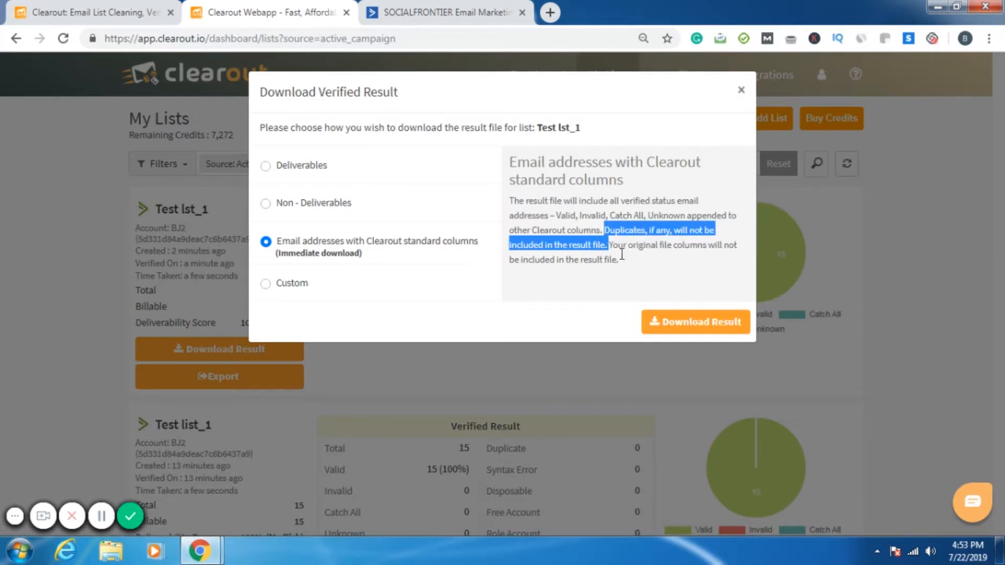
# - Download the Test lst_1 result as a Custom file that includes the Valid, Invalid and Catch All addresses
pyautogui.click(293, 284)
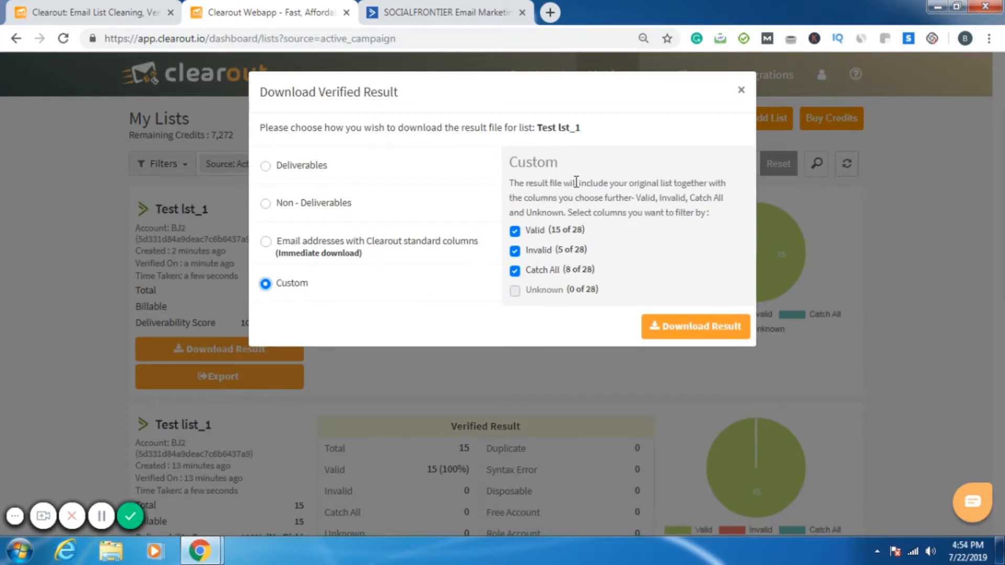
pyautogui.moveTo(634, 183); pyautogui.dragTo(691, 186)
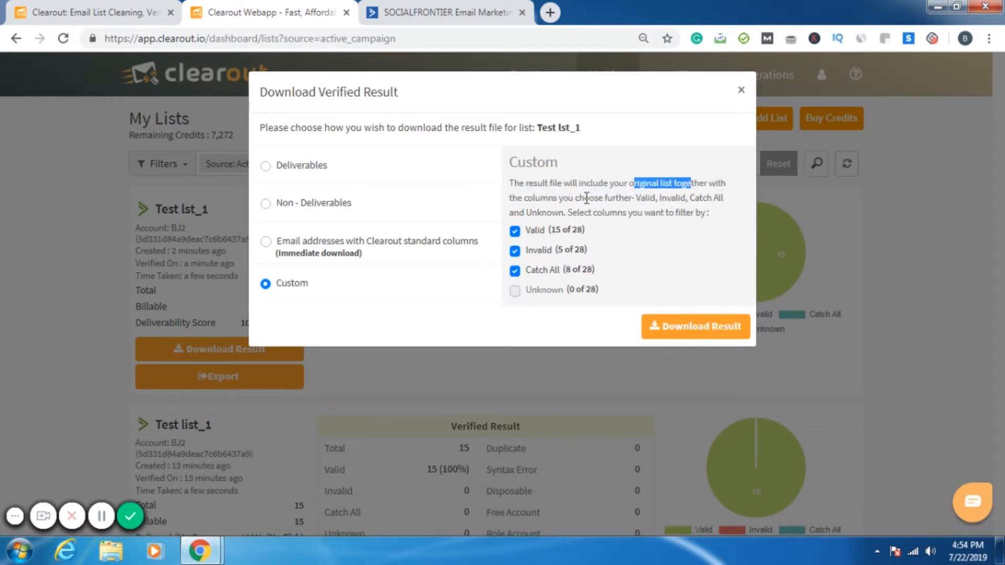
pyautogui.click(515, 270)
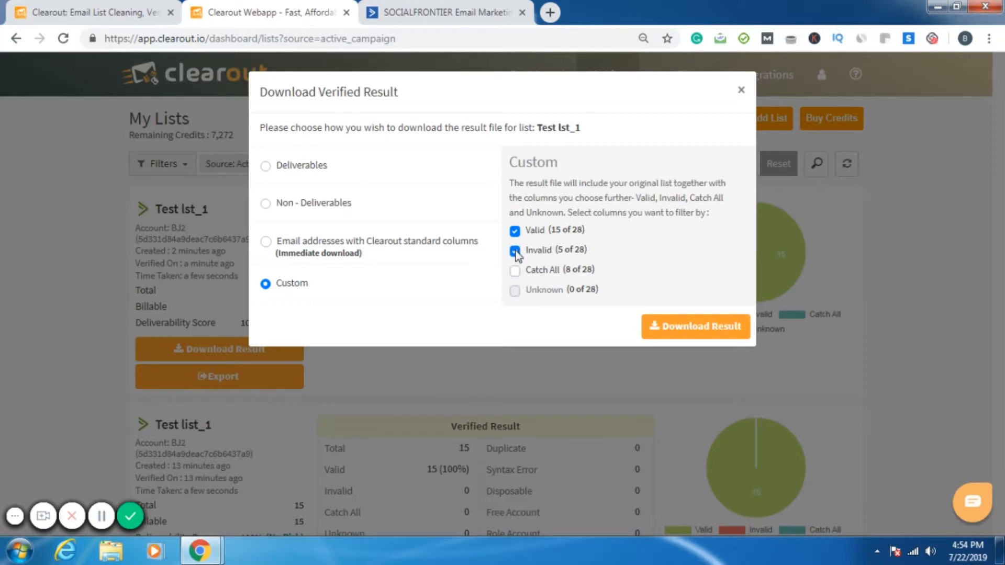
pyautogui.click(515, 251)
pyautogui.click(515, 251)
pyautogui.click(516, 271)
pyautogui.click(714, 330)
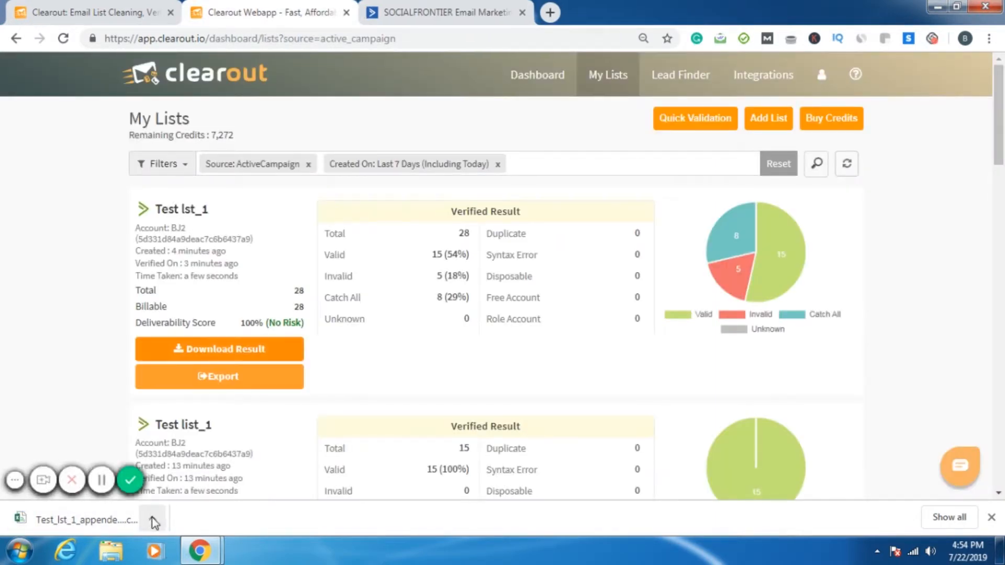
pyautogui.click(153, 519)
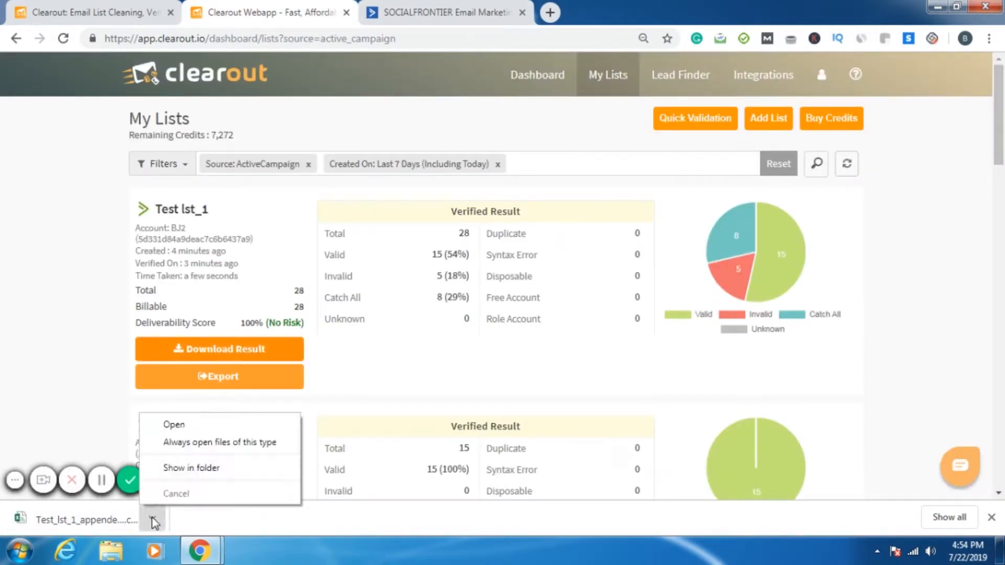
pyautogui.click(68, 370)
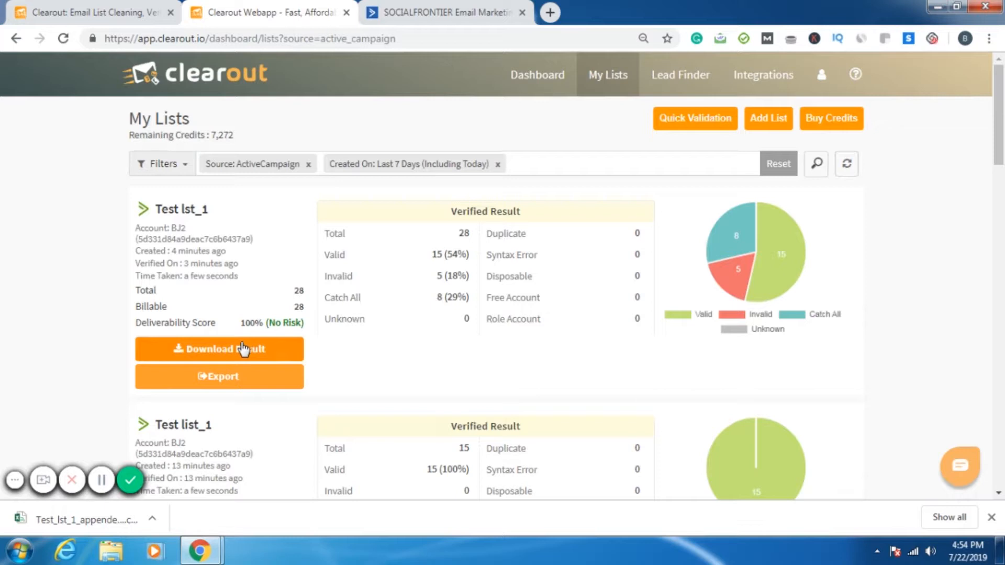
# - Examine the Append and Unsubscribe options, including Invalid, Catch All and Unknown, for exporting Test lst_1 to ActiveCampaign, leaving without exporting
pyautogui.click(227, 383)
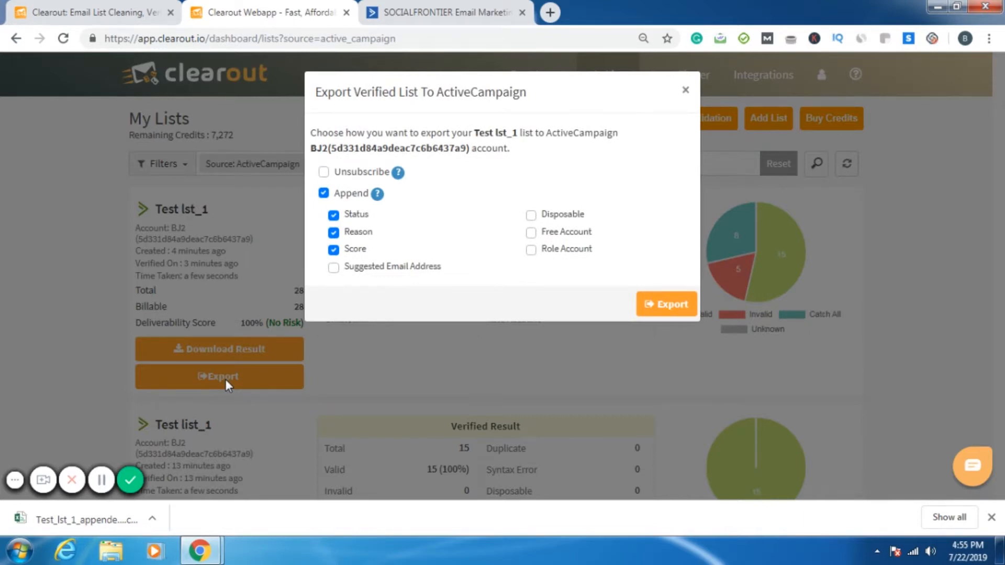
pyautogui.click(324, 194)
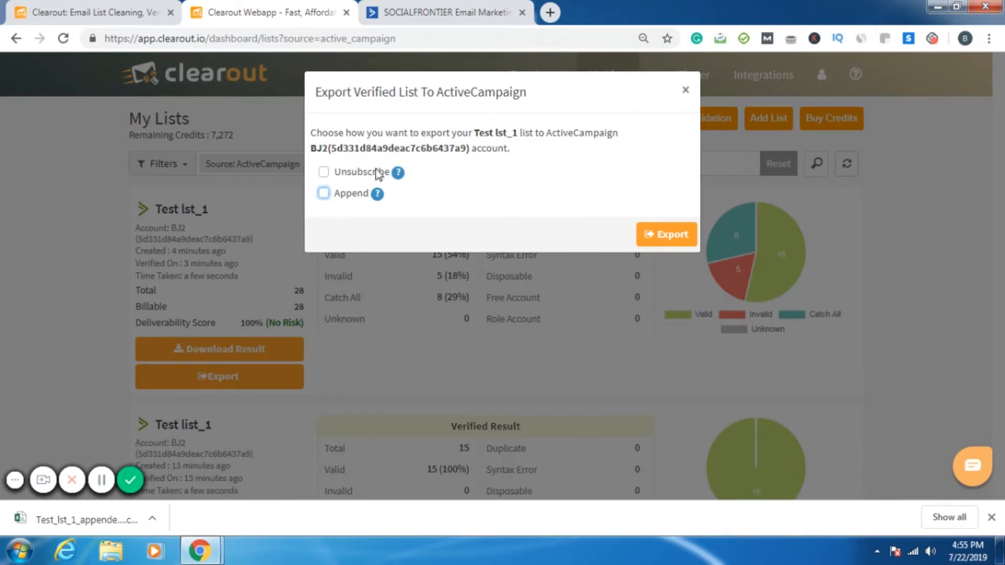
pyautogui.moveTo(397, 174)
pyautogui.click(325, 174)
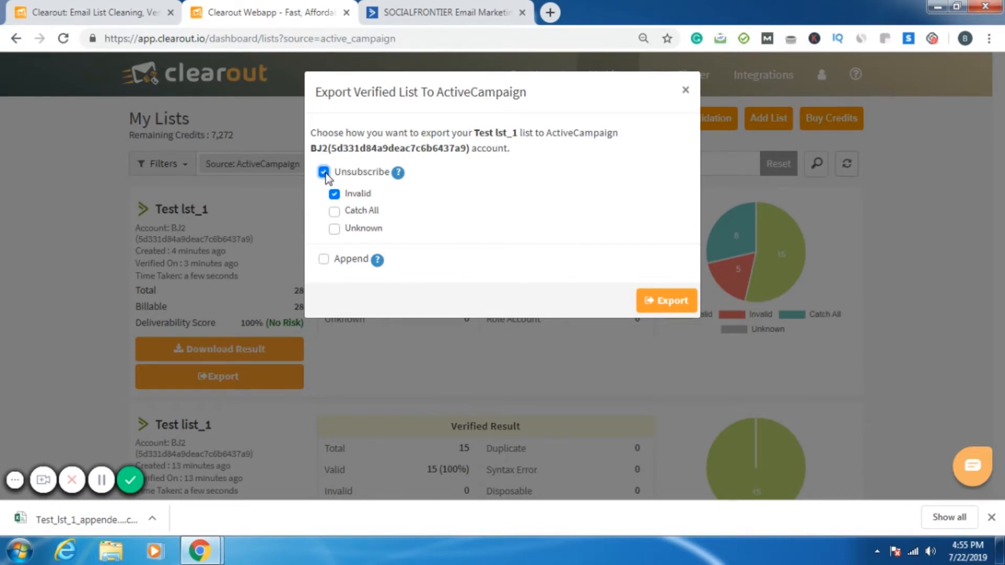
pyautogui.click(335, 212)
pyautogui.click(335, 230)
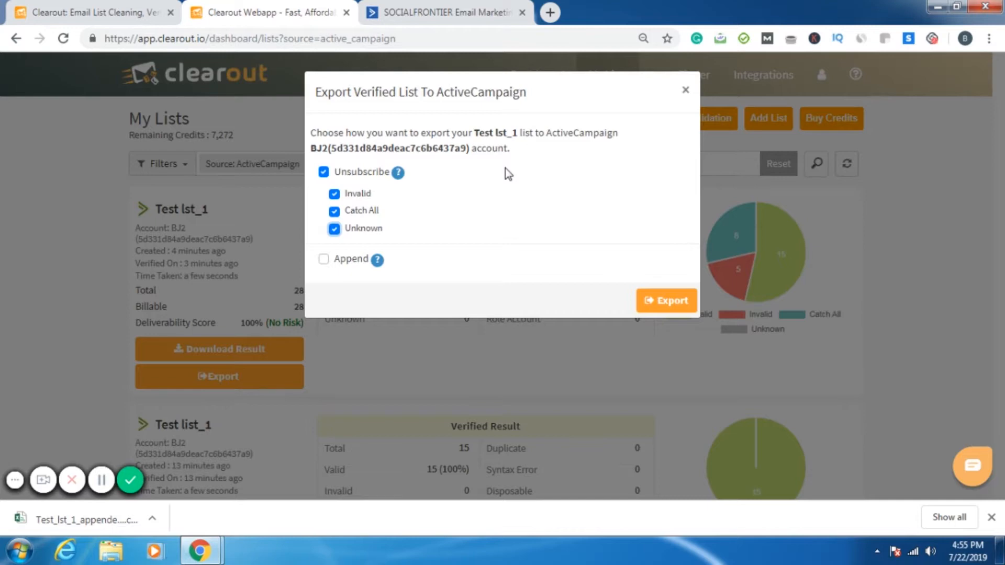
pyautogui.click(334, 211)
pyautogui.click(334, 229)
pyautogui.click(686, 92)
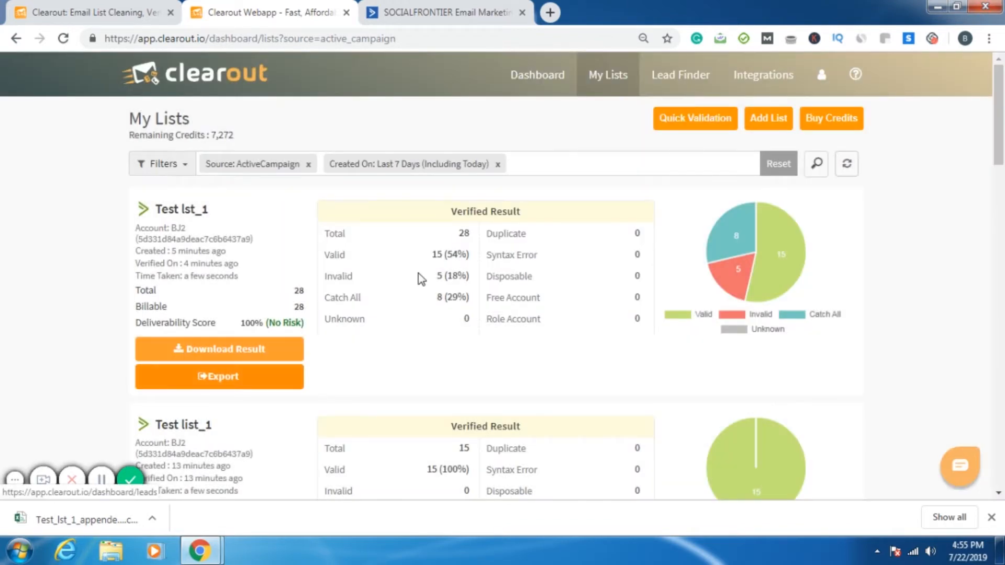
# - Export the verified Test lst_1 to ActiveCampaign with Append off and Unsubscribe applied only to Invalid addresses
pyautogui.moveTo(436, 277); pyautogui.dragTo(471, 274)
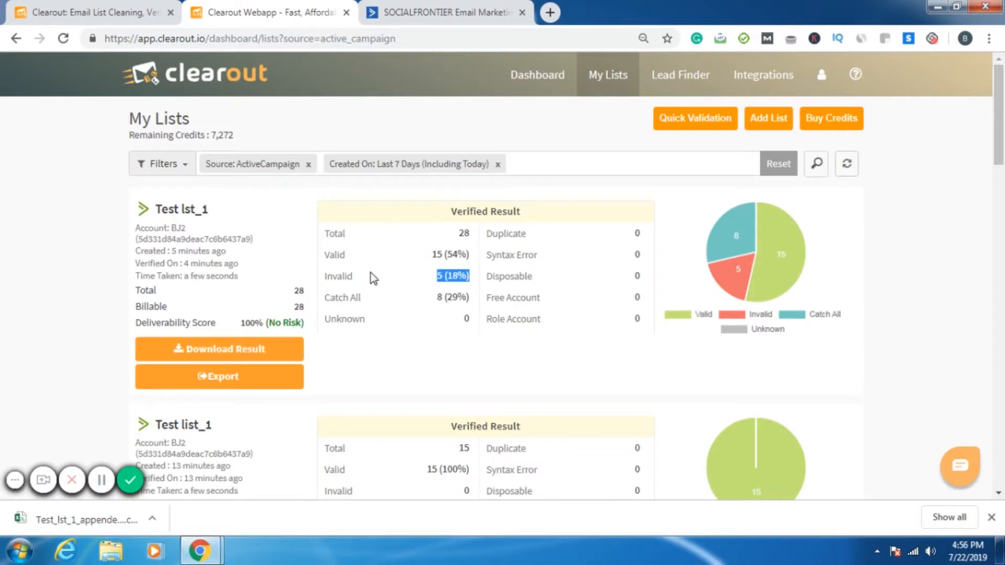
pyautogui.click(213, 381)
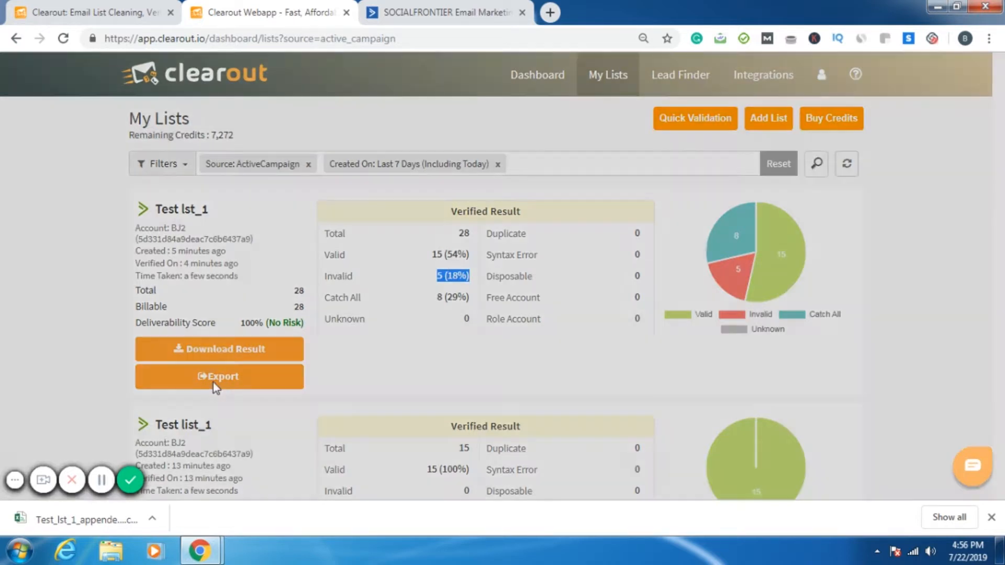
pyautogui.click(324, 194)
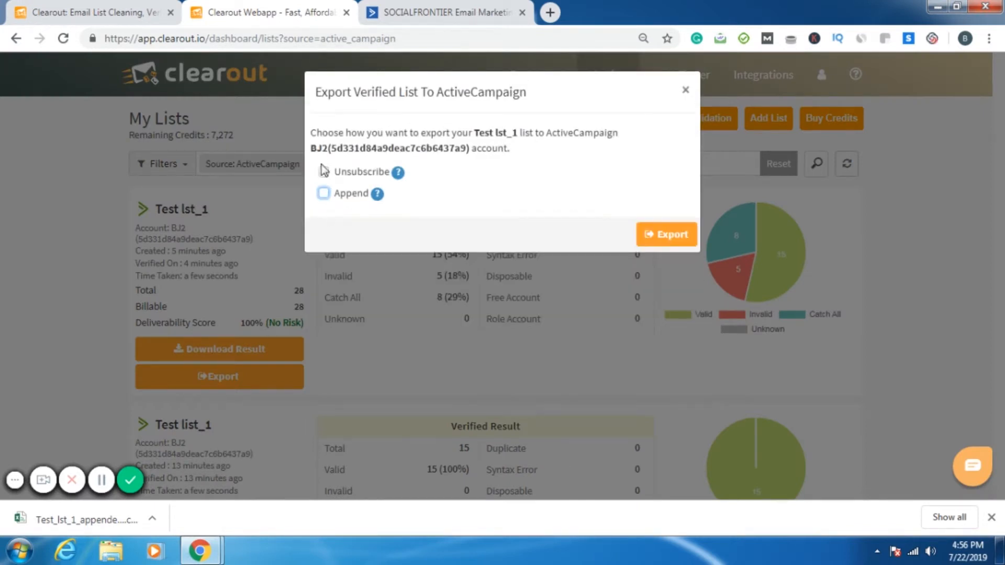
pyautogui.click(324, 173)
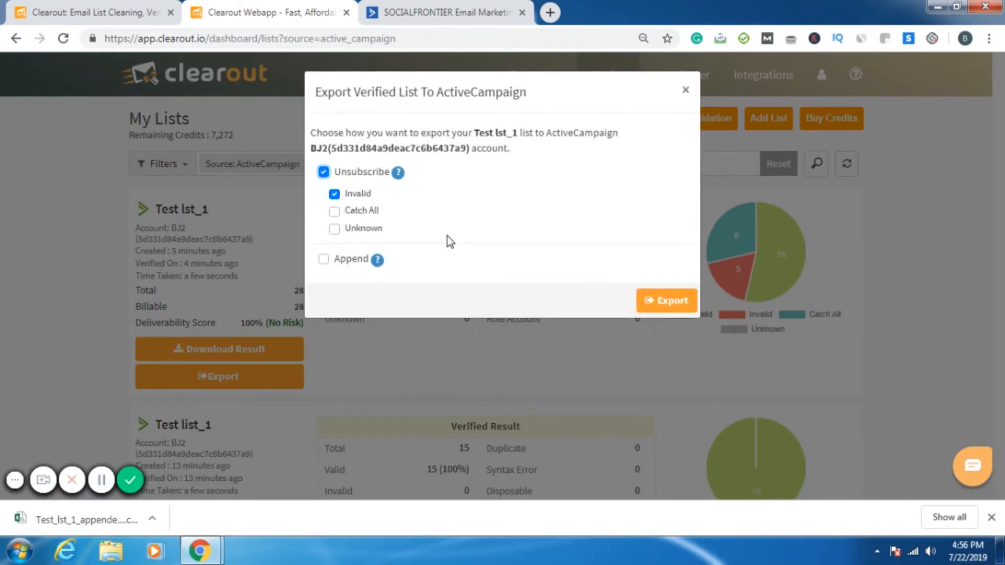
pyautogui.click(674, 309)
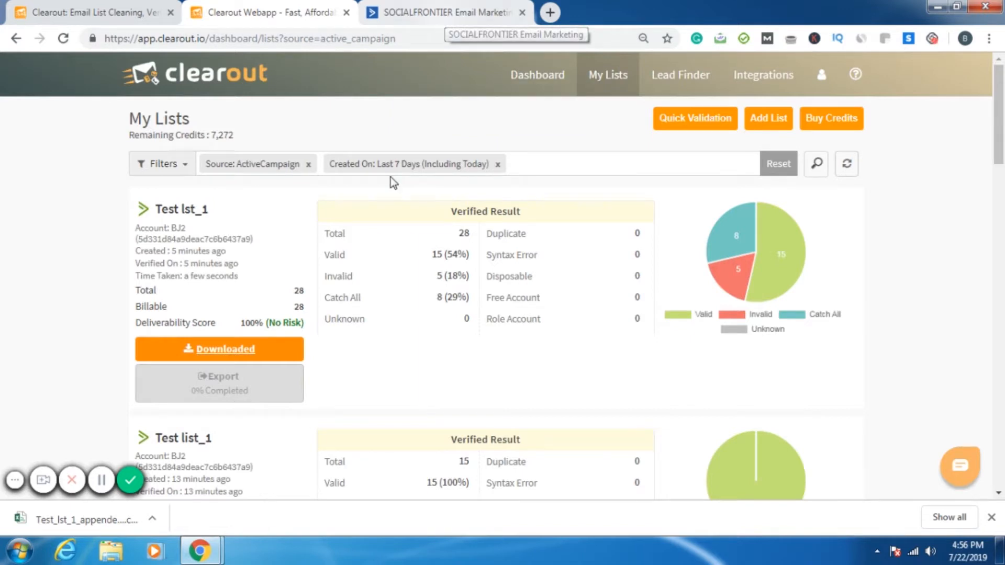
# - Switch to ActiveCampaign, reload it, open the overview of contact lists and hide the import tips
pyautogui.moveTo(438, 275); pyautogui.dragTo(470, 276)
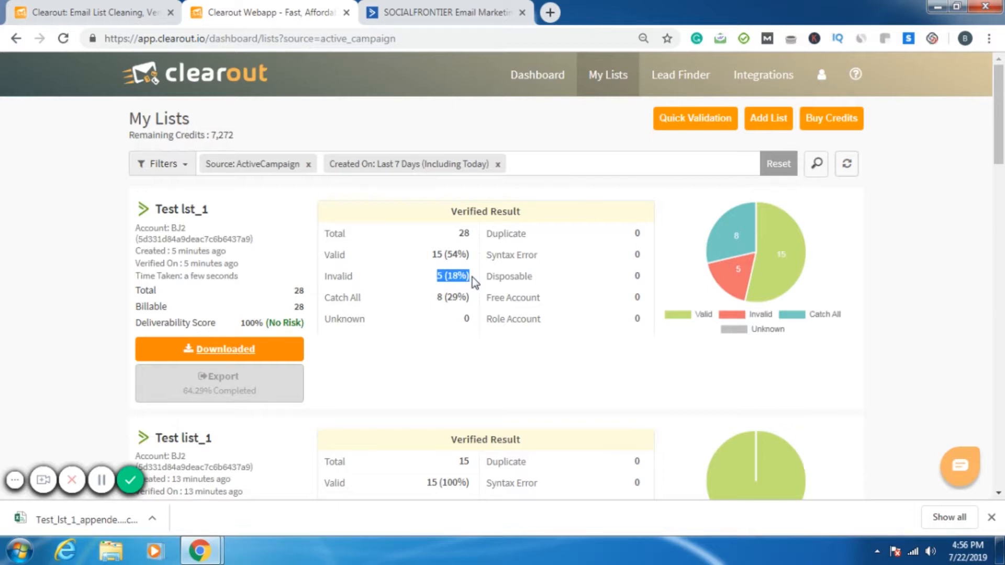
pyautogui.click(426, 33)
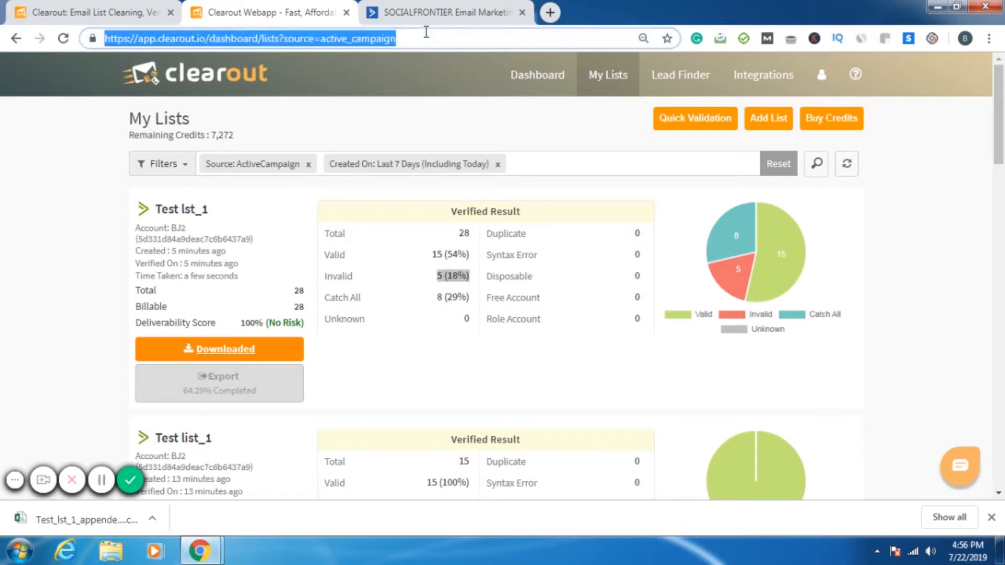
pyautogui.click(427, 20)
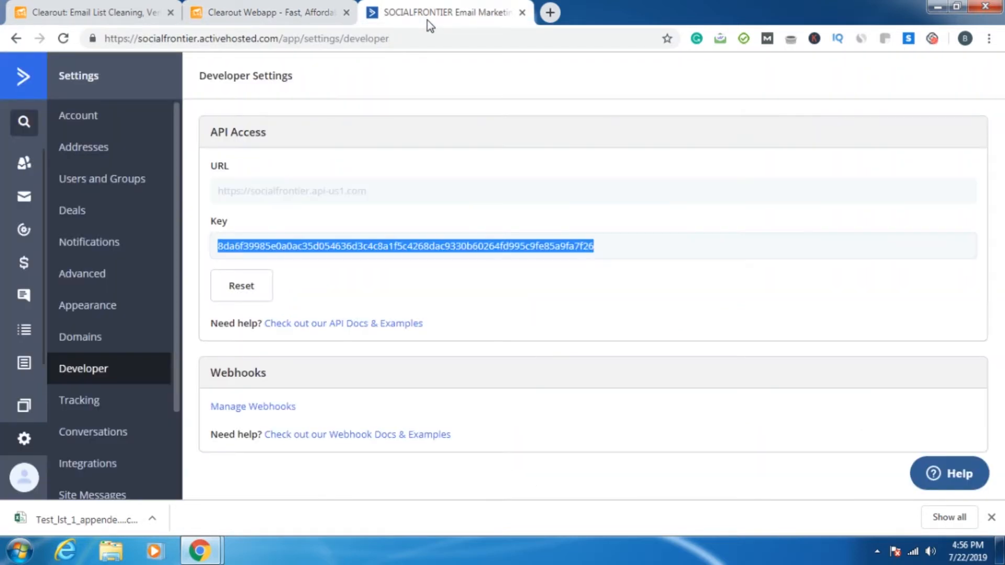
pyautogui.click(64, 38)
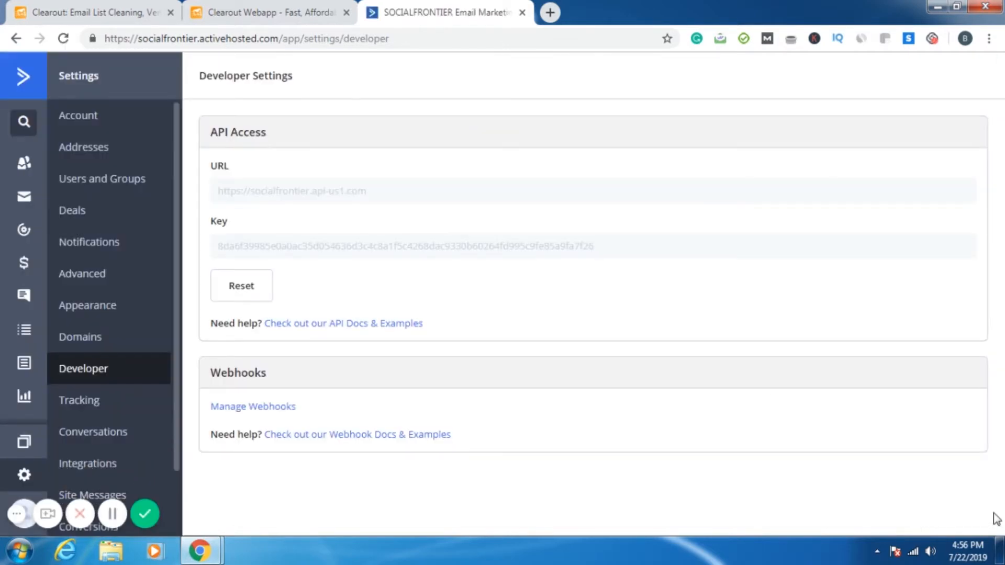
pyautogui.click(29, 341)
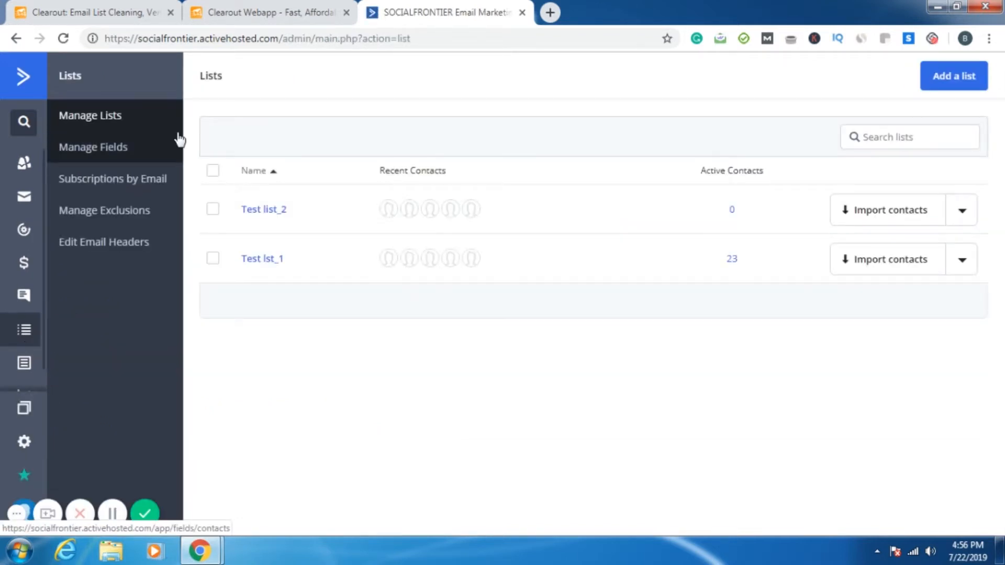
pyautogui.click(259, 15)
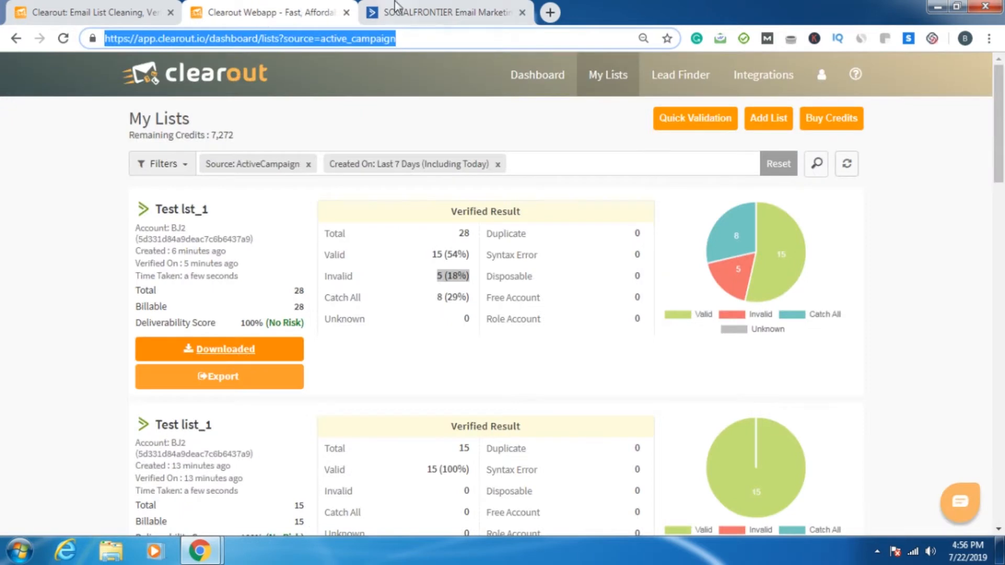
pyautogui.click(431, 7)
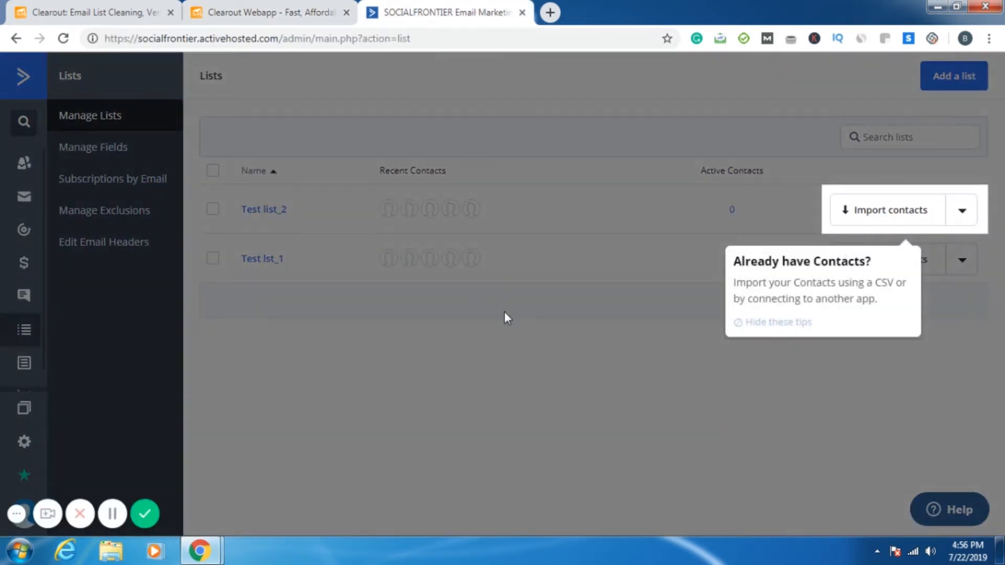
pyautogui.click(764, 322)
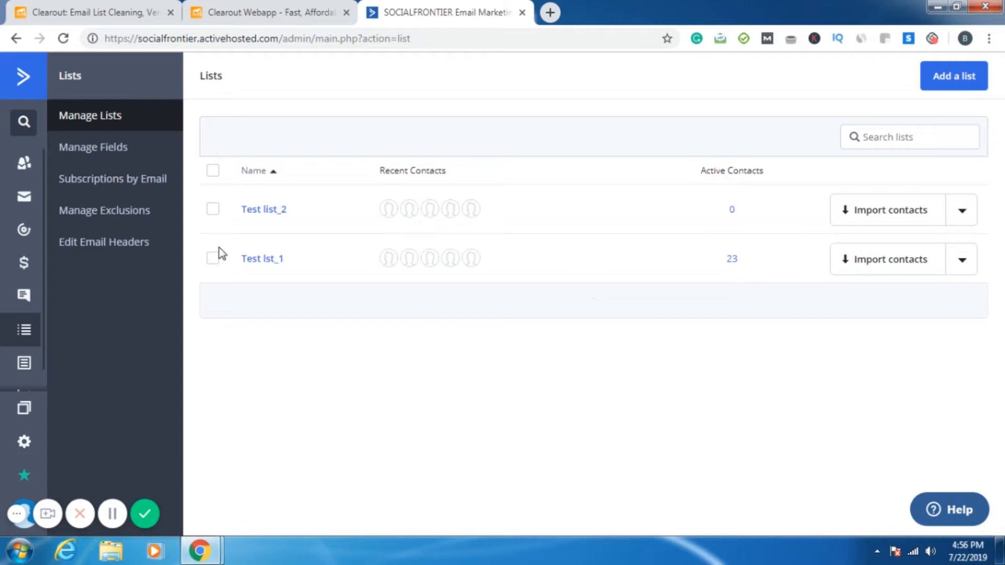
# - Open the contacts of Test lst_1 and filter them by the Unsubscribed status to check the export
pyautogui.click(214, 260)
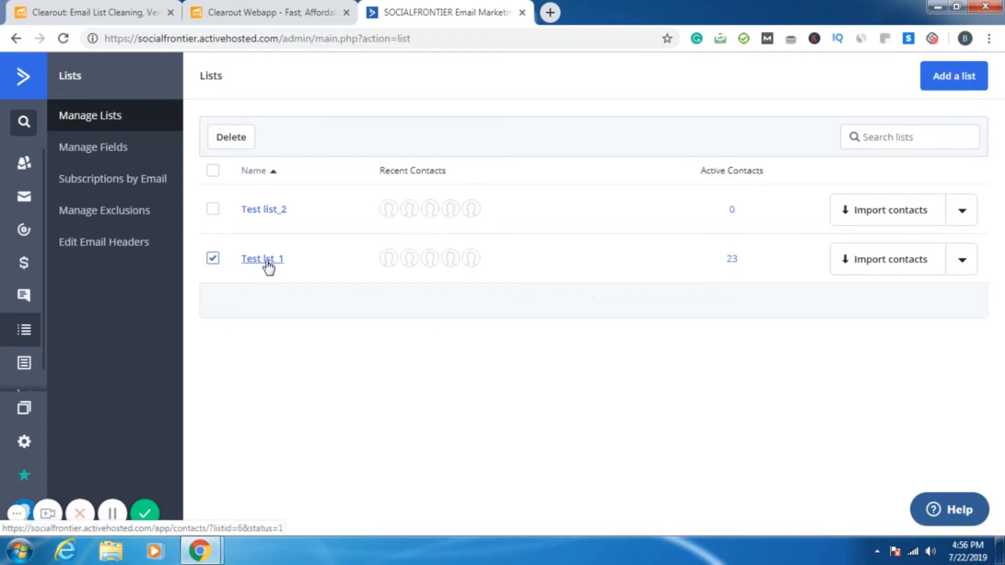
pyautogui.click(267, 264)
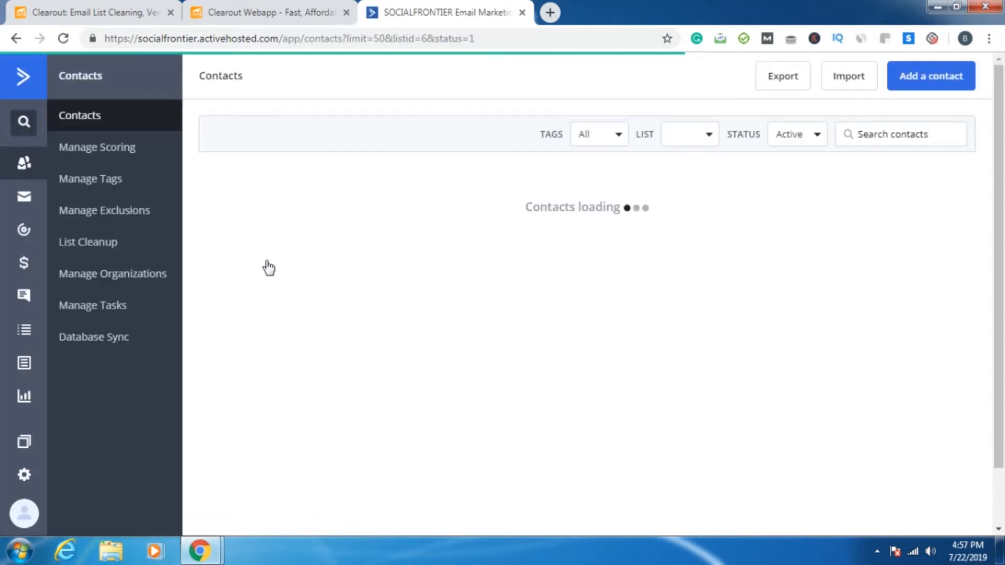
pyautogui.click(796, 149)
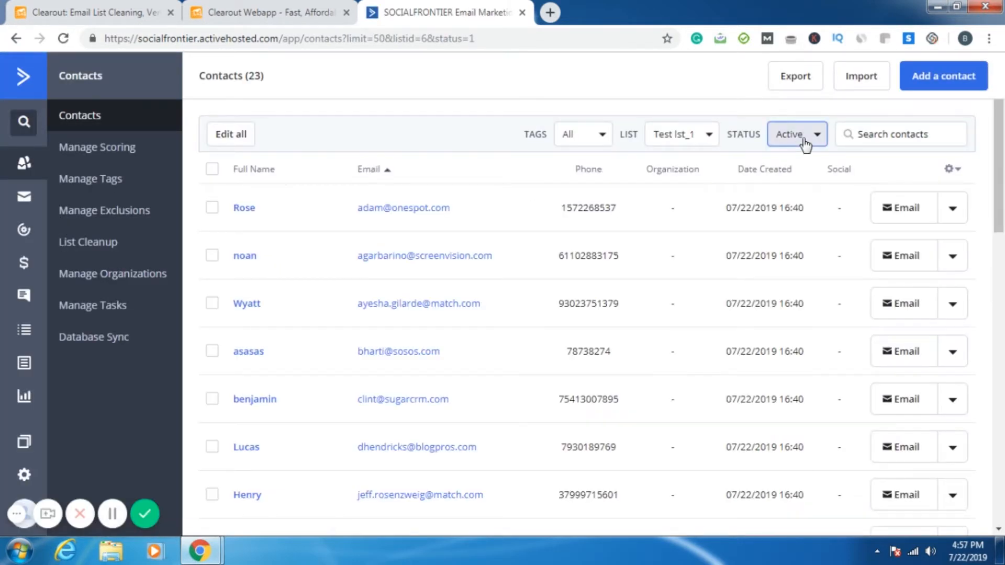
pyautogui.click(775, 254)
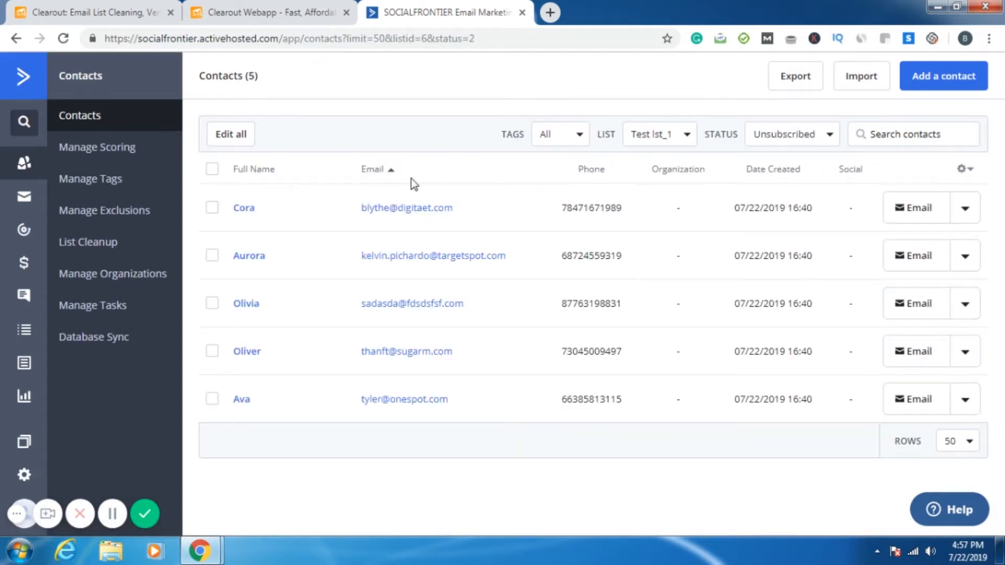
pyautogui.moveTo(259, 76); pyautogui.dragTo(221, 72)
# - Switch to Clearout and export Test lst_1 to ActiveCampaign with Append off and Unsubscribe applied to Invalid, Catch All and Unknown addresses
pyautogui.click(270, 12)
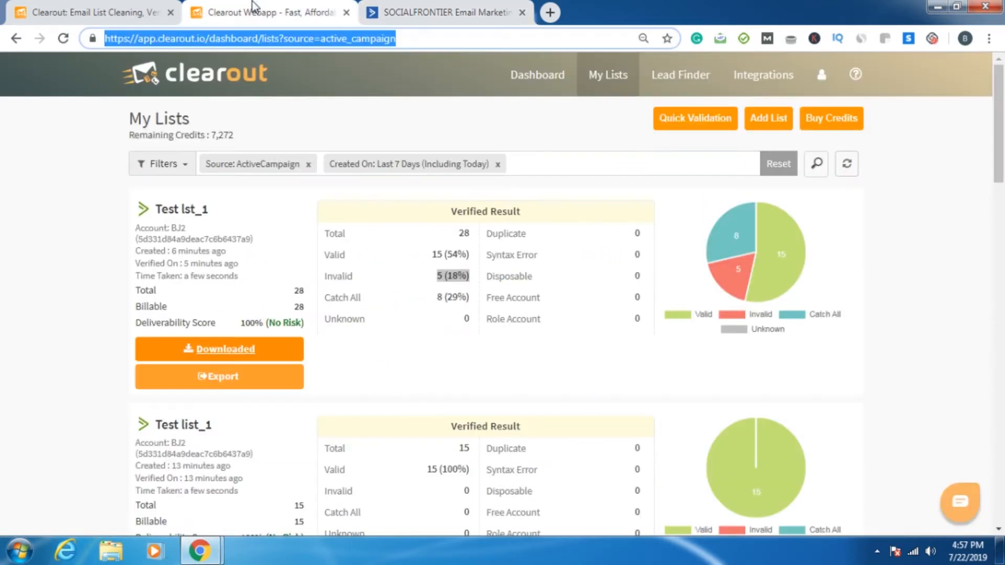
pyautogui.click(234, 380)
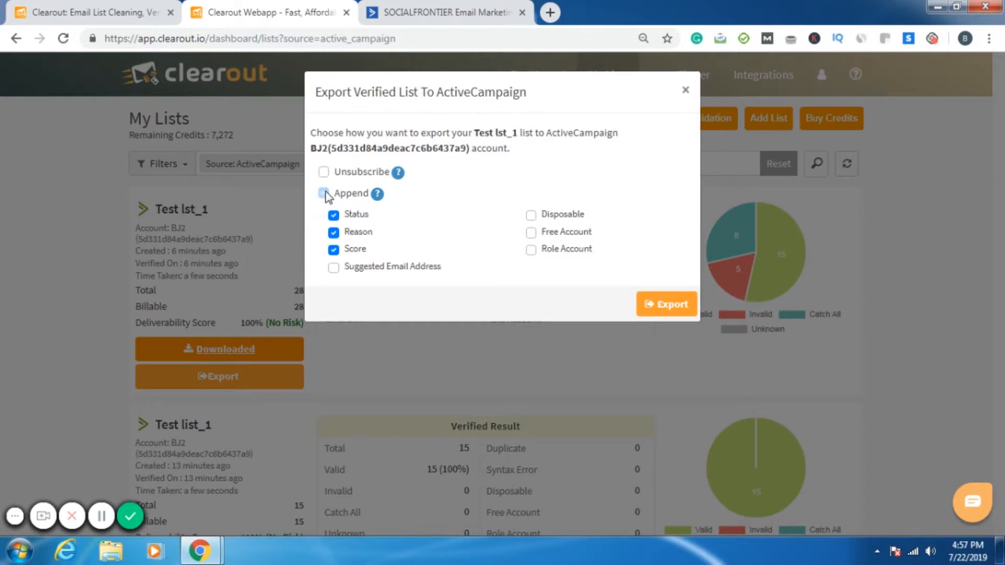
pyautogui.click(325, 193)
pyautogui.click(324, 173)
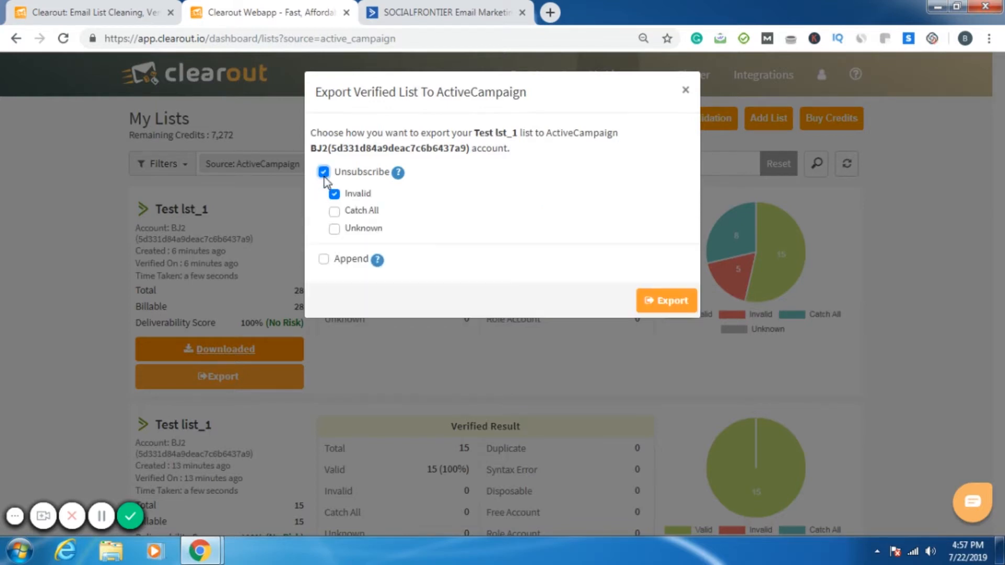
pyautogui.click(335, 212)
pyautogui.click(334, 229)
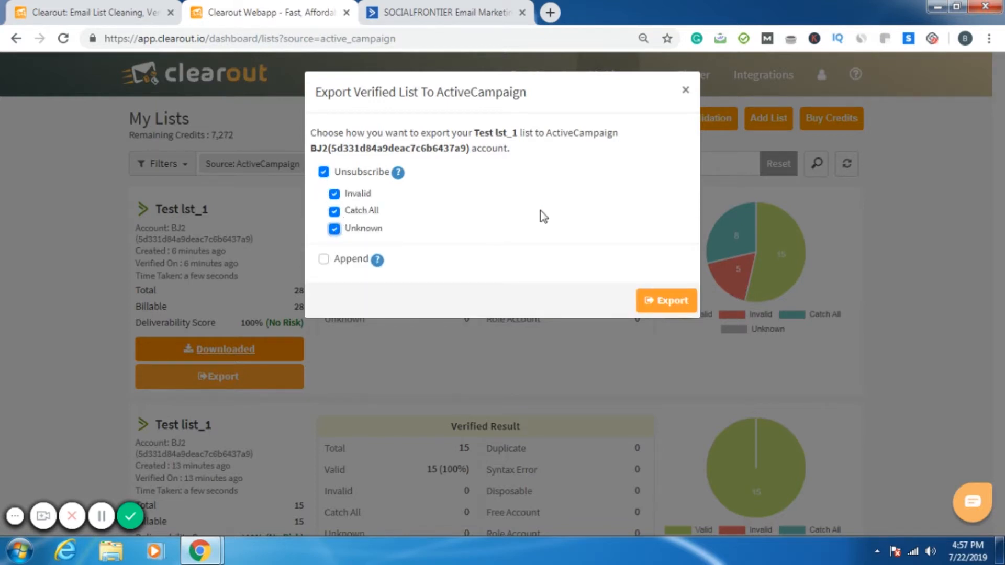
pyautogui.click(667, 307)
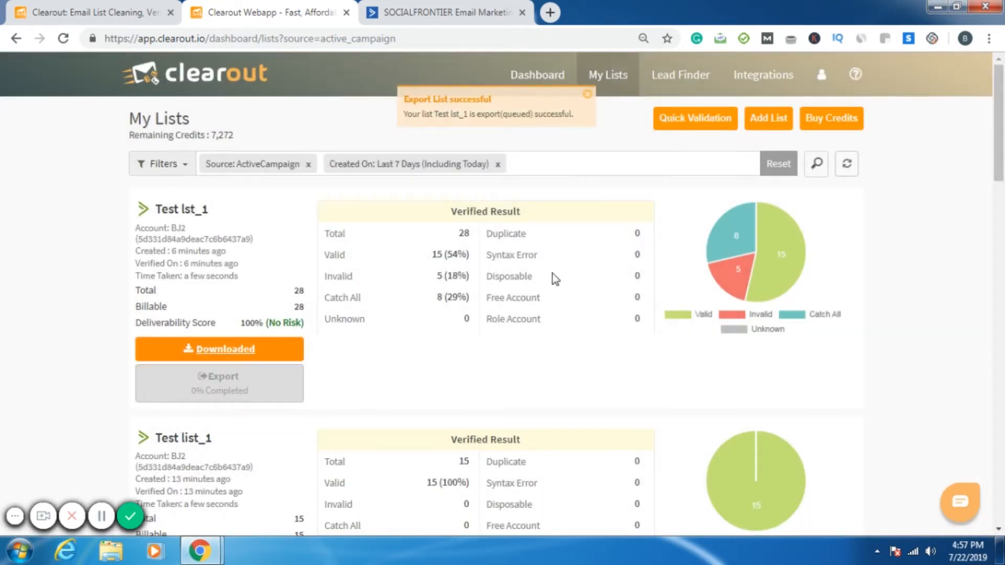
# - Reload the unsubscribed Test lst_1 contacts in ActiveCampaign and check the export progress in Clearout
pyautogui.moveTo(478, 260); pyautogui.dragTo(431, 259)
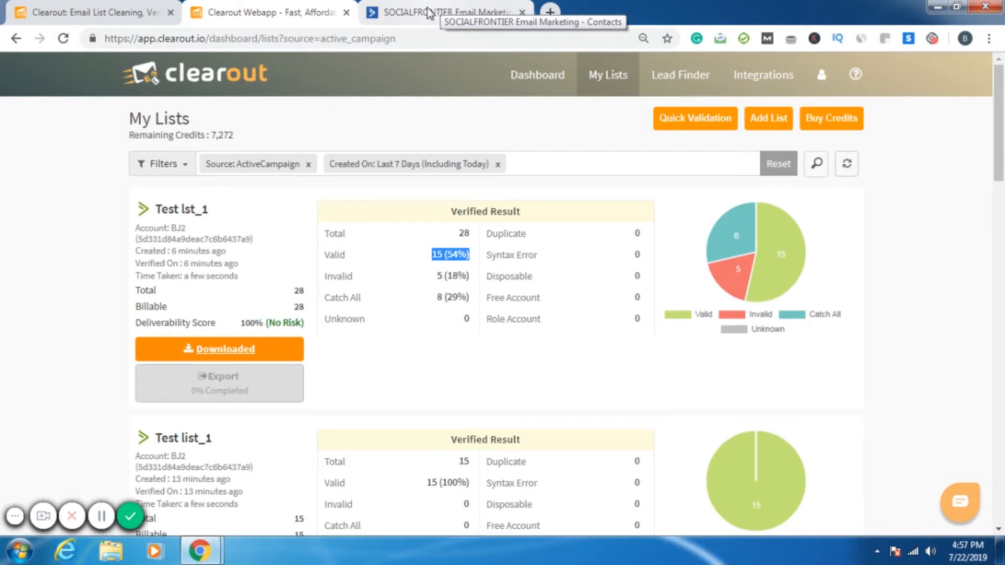
pyautogui.click(433, 2)
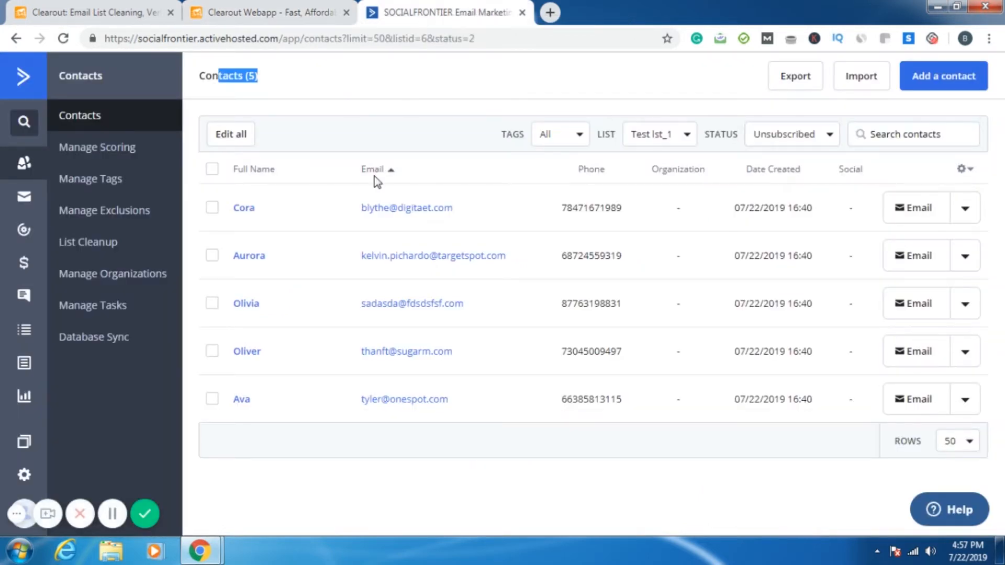
pyautogui.click(62, 40)
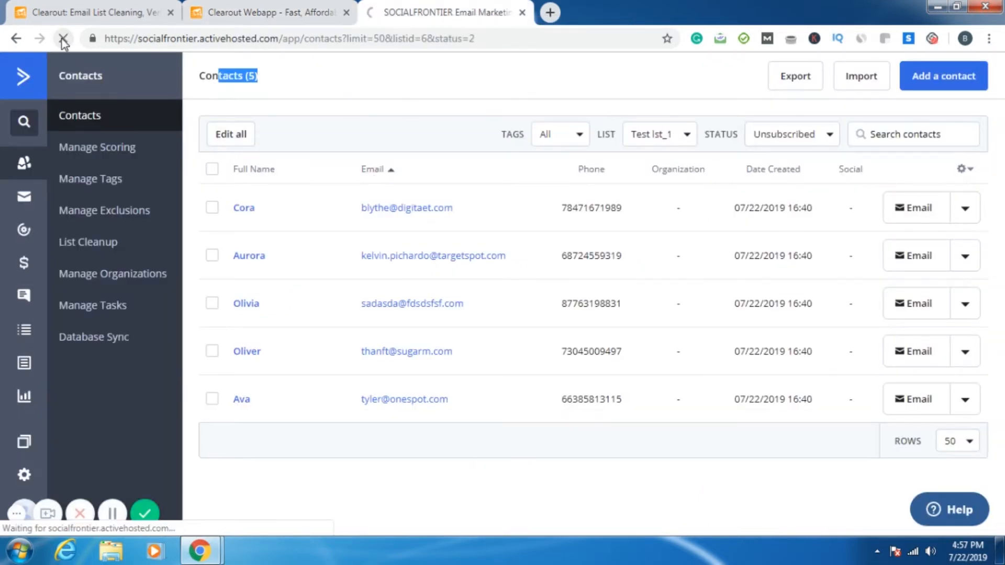
pyautogui.click(250, 15)
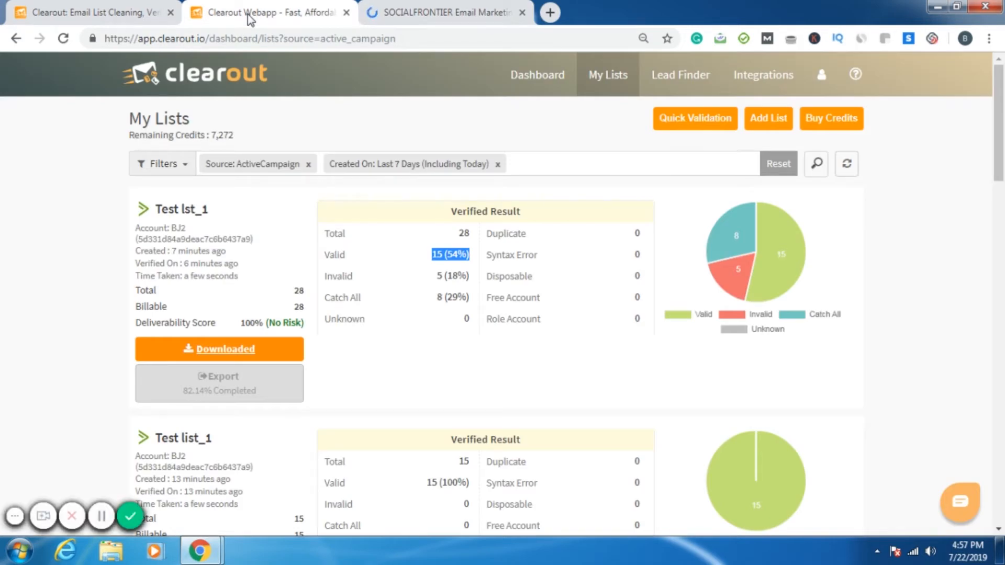
pyautogui.click(464, 9)
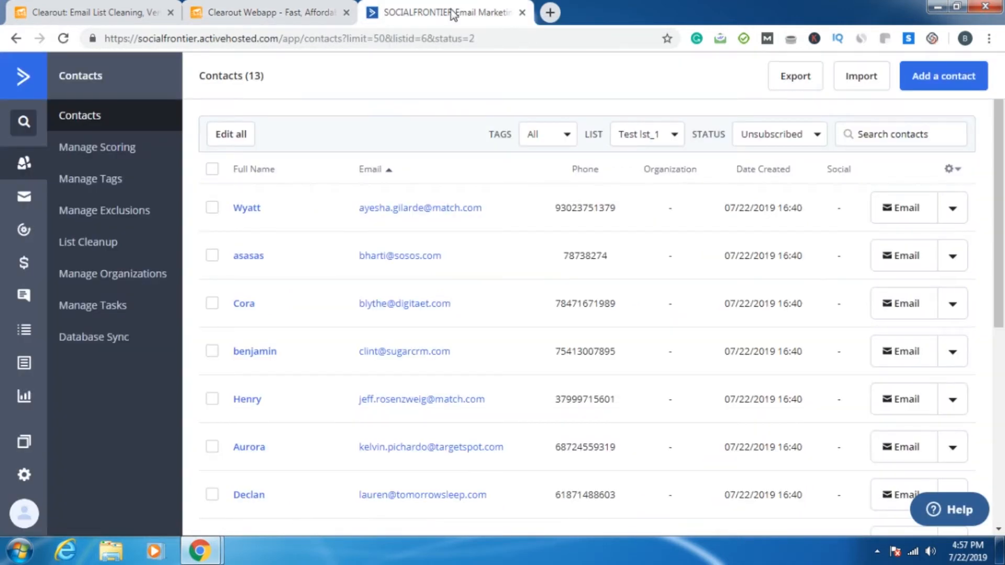
# - Filter the Test lst_1 contacts by the Active status to review the remaining subscribers
pyautogui.moveTo(697, 128); pyautogui.dragTo(510, 133)
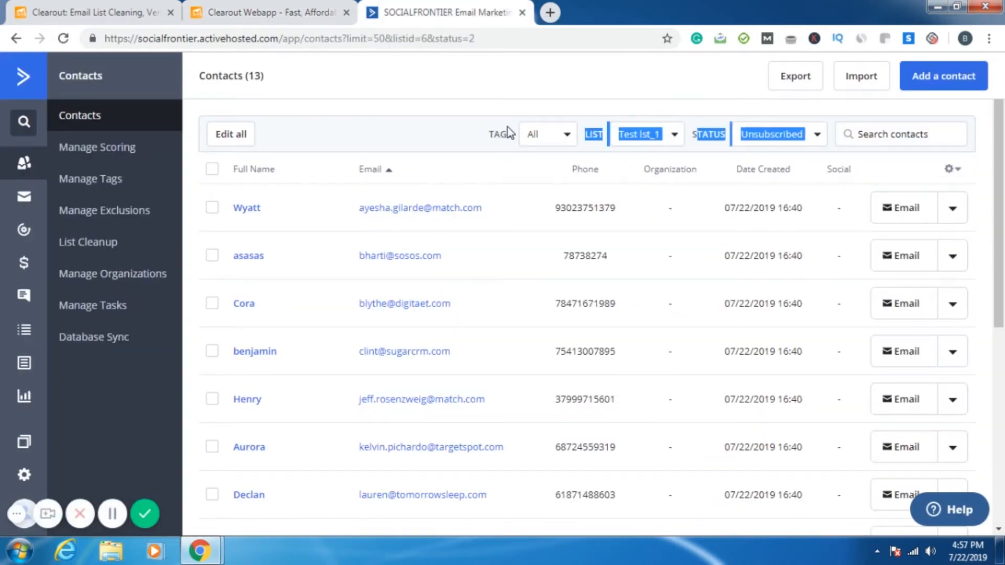
pyautogui.click(806, 137)
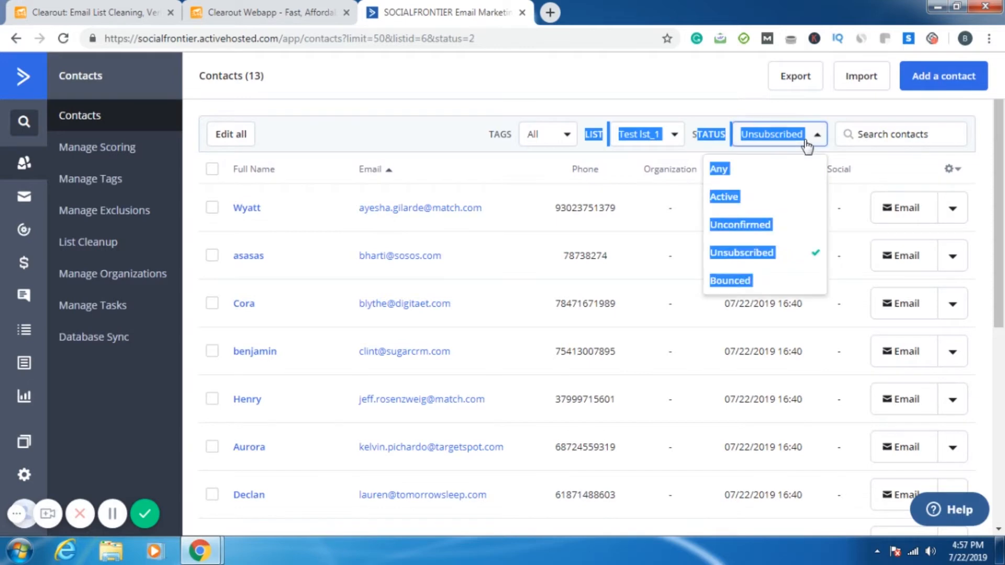
pyautogui.click(742, 202)
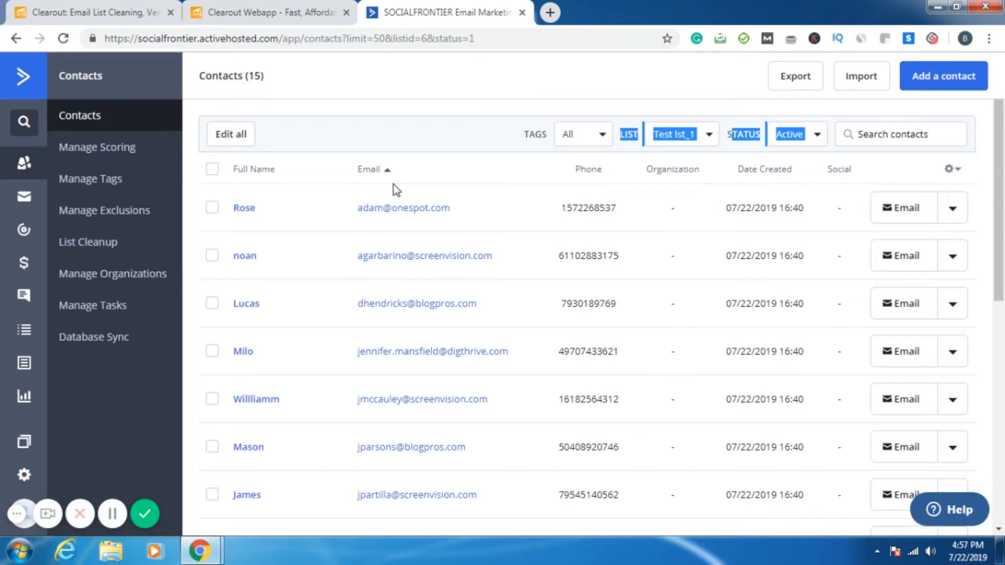
# - Switch to Clearout and open the ActiveCampaign export of Test lst_1, with Append set to Status, Reason and Score
pyautogui.click(248, 13)
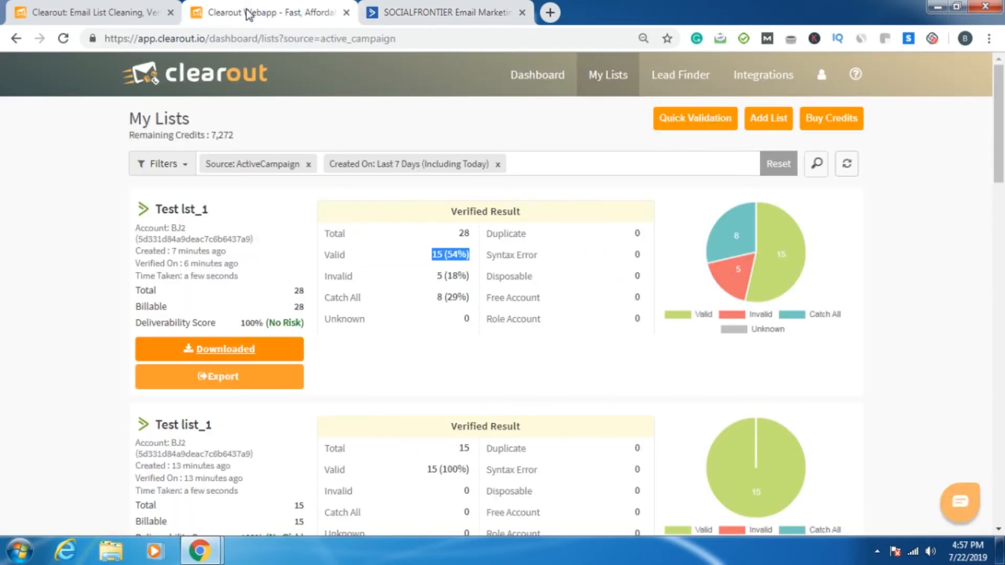
pyautogui.click(207, 377)
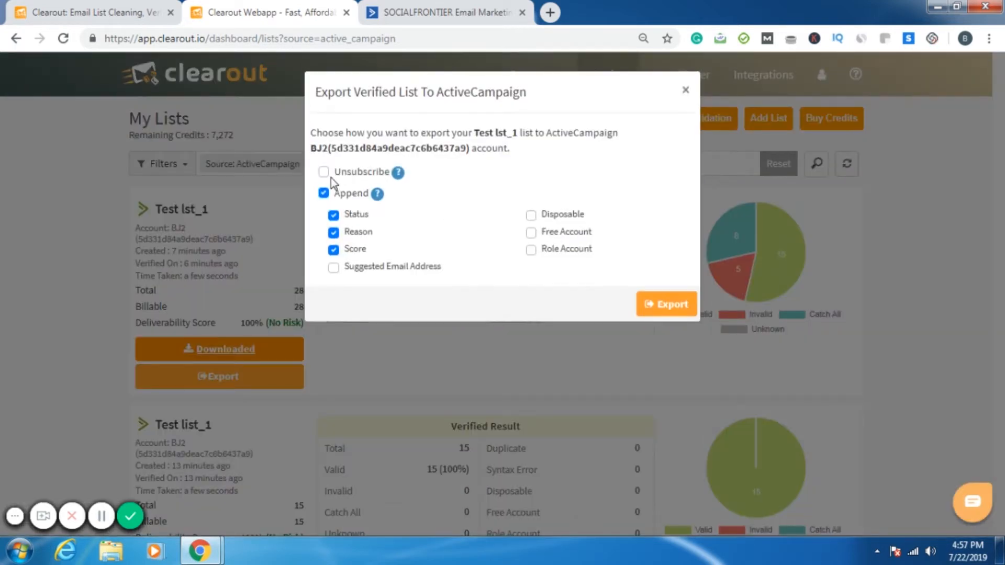
pyautogui.click(333, 215)
pyautogui.click(334, 232)
pyautogui.click(333, 250)
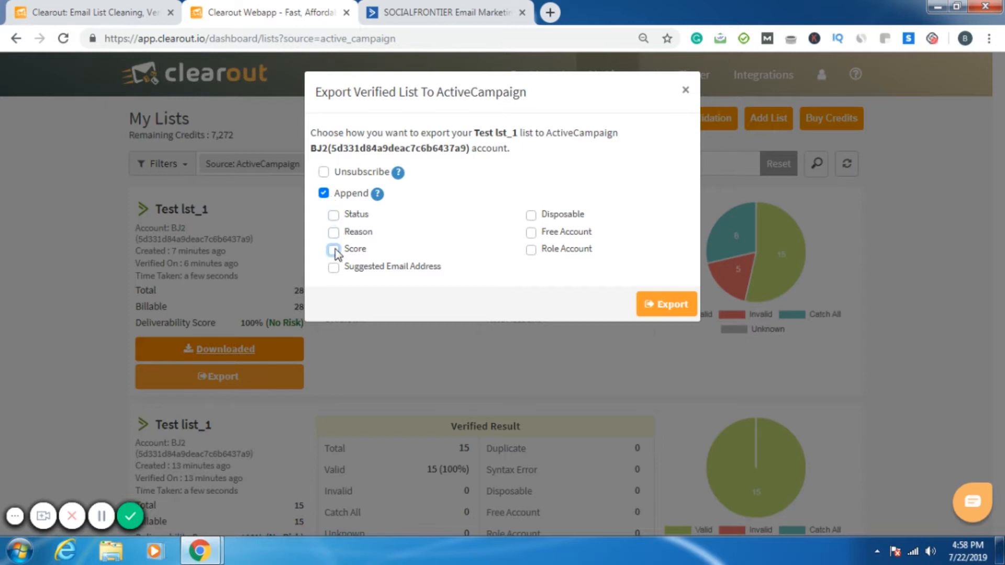
pyautogui.click(333, 216)
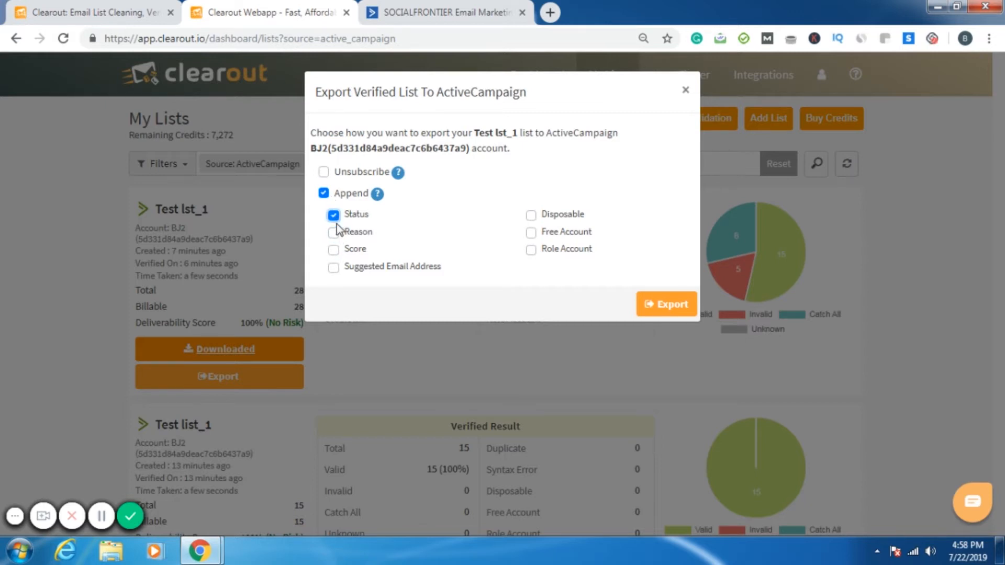
pyautogui.click(334, 232)
pyautogui.click(334, 250)
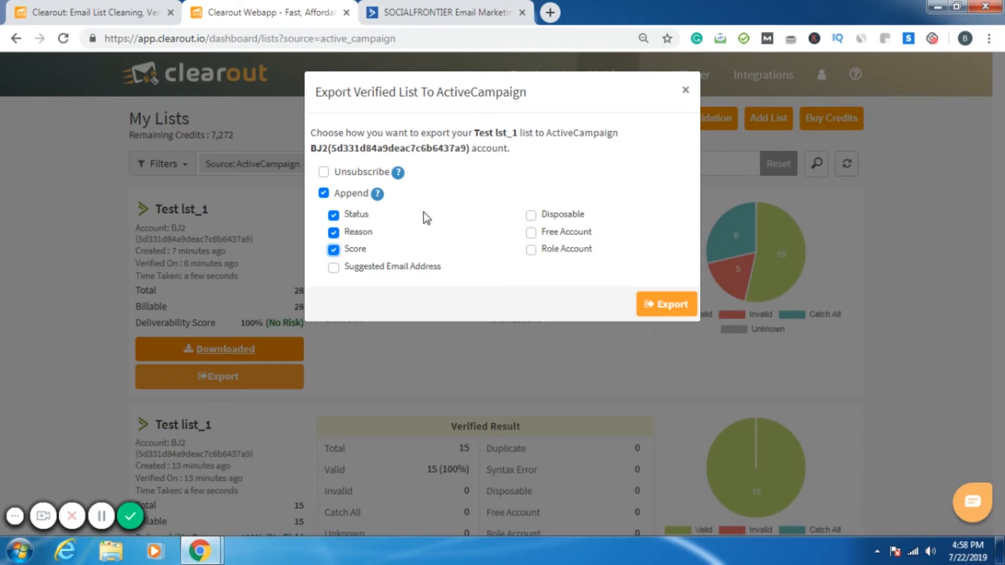
# - Turn on Unsubscribe for Invalid, Catch All and Unknown addresses and export the verified list
pyautogui.click(324, 172)
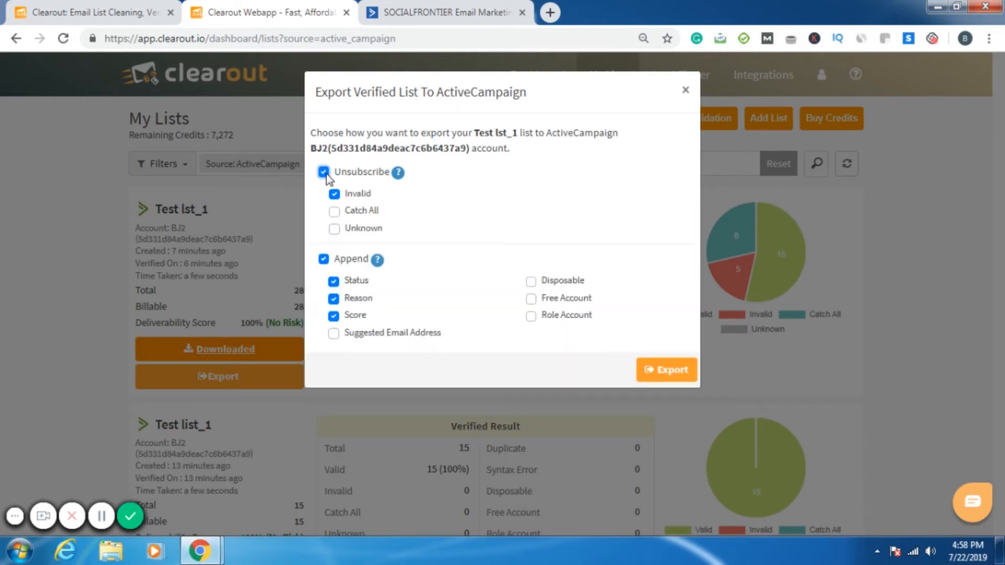
pyautogui.click(335, 212)
pyautogui.click(335, 229)
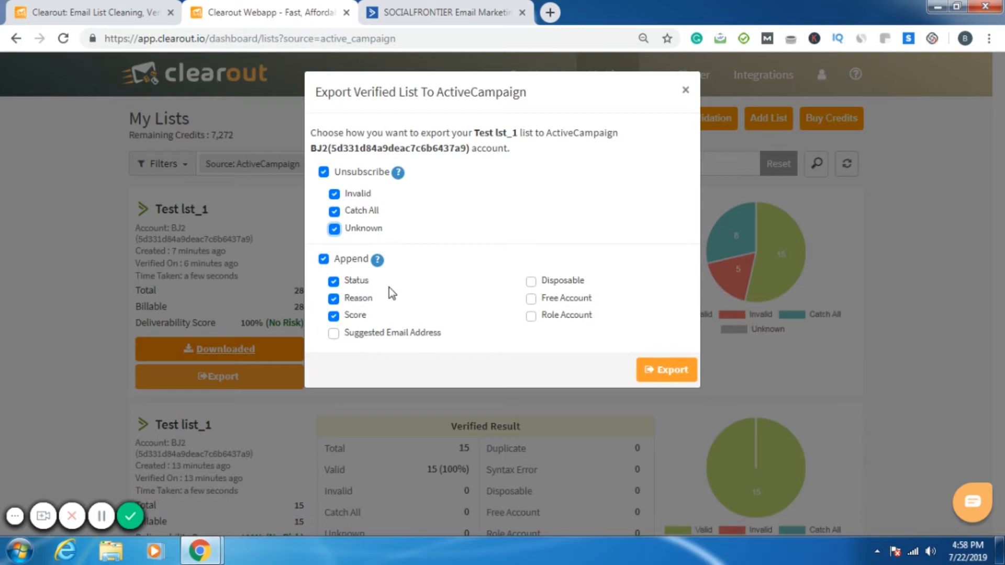
pyautogui.click(678, 372)
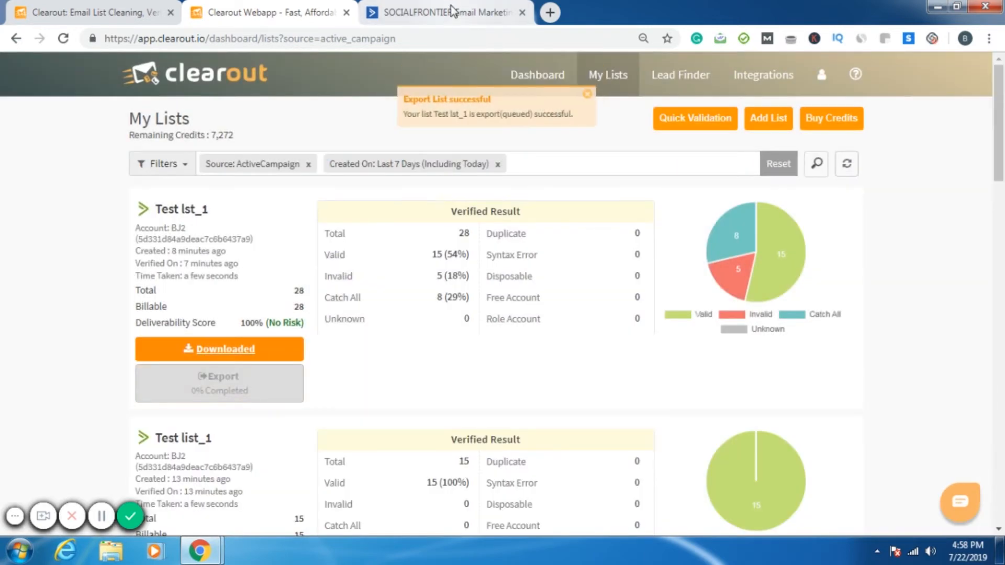
# - Reload the active Test lst_1 contacts in ActiveCampaign and check the export progress in Clearout
pyautogui.click(452, 12)
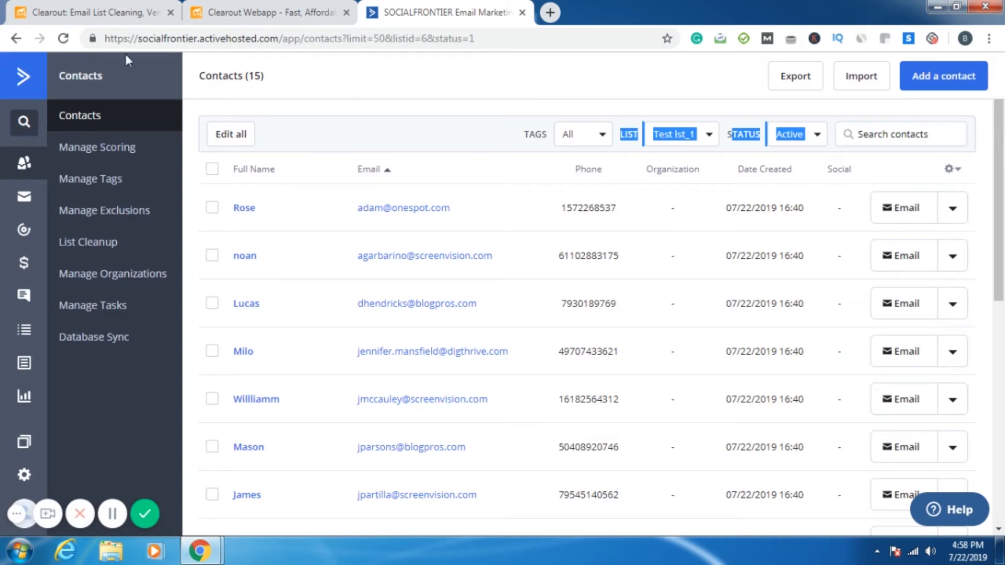
pyautogui.click(69, 39)
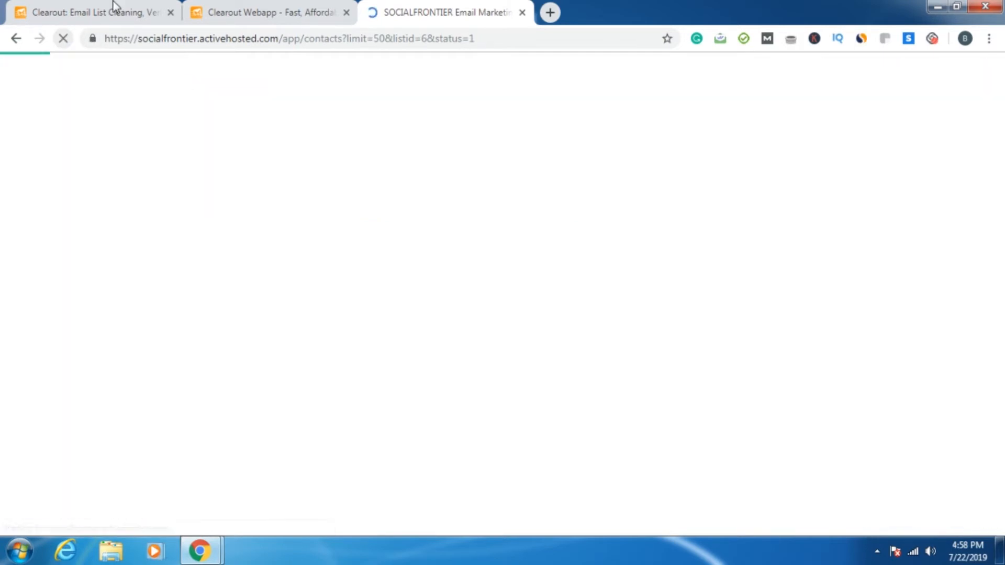
pyautogui.click(244, 14)
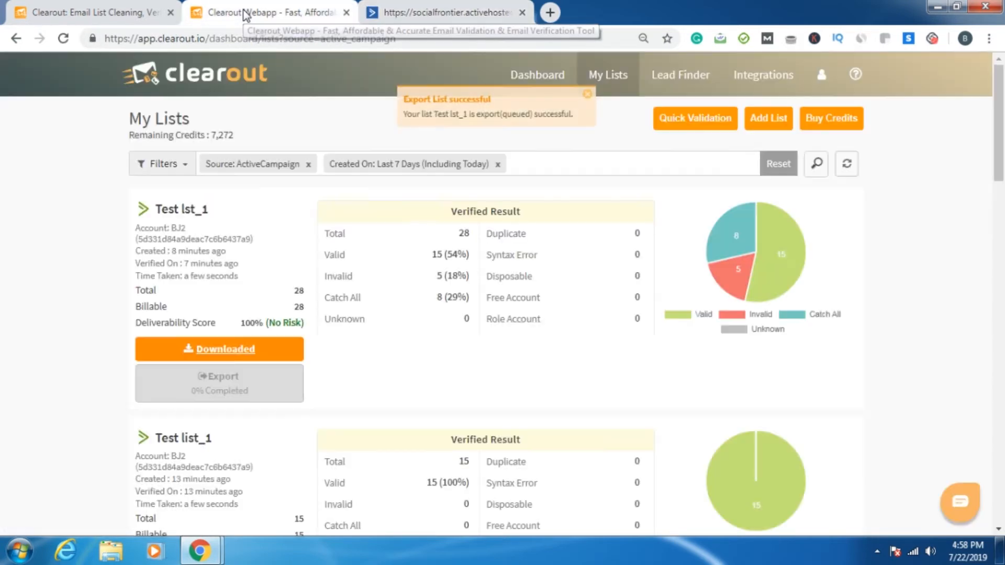
pyautogui.click(480, 5)
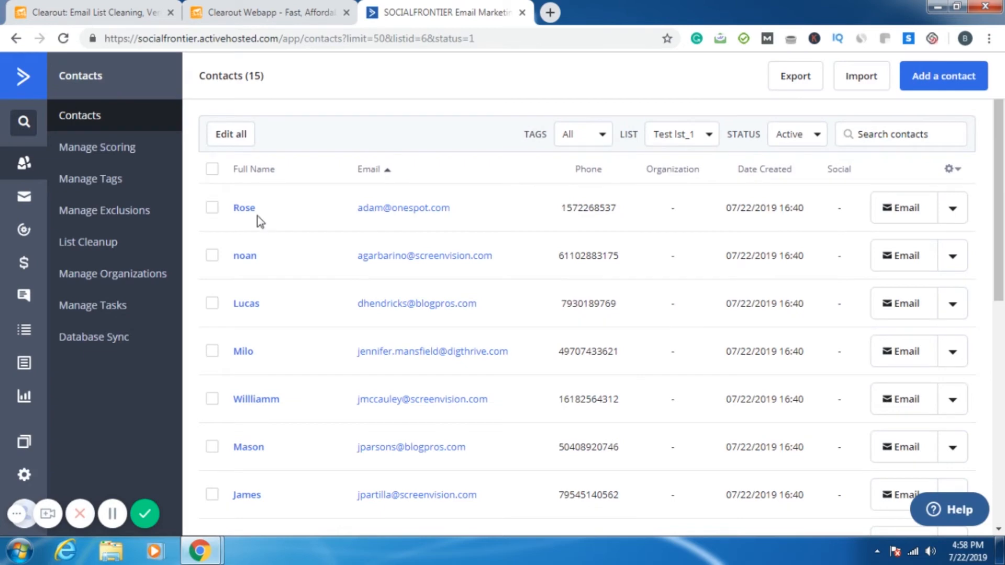
# - Open the first active contact and review its Clearout Score, Clearout Verification Status and Clearout Reason fields
pyautogui.click(244, 208)
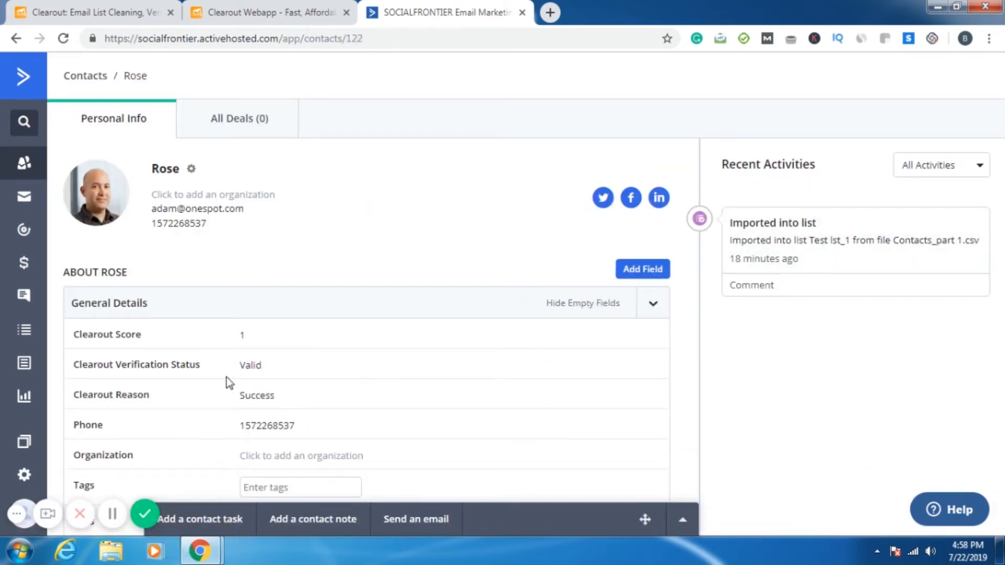
pyautogui.moveTo(146, 334); pyautogui.dragTo(104, 337)
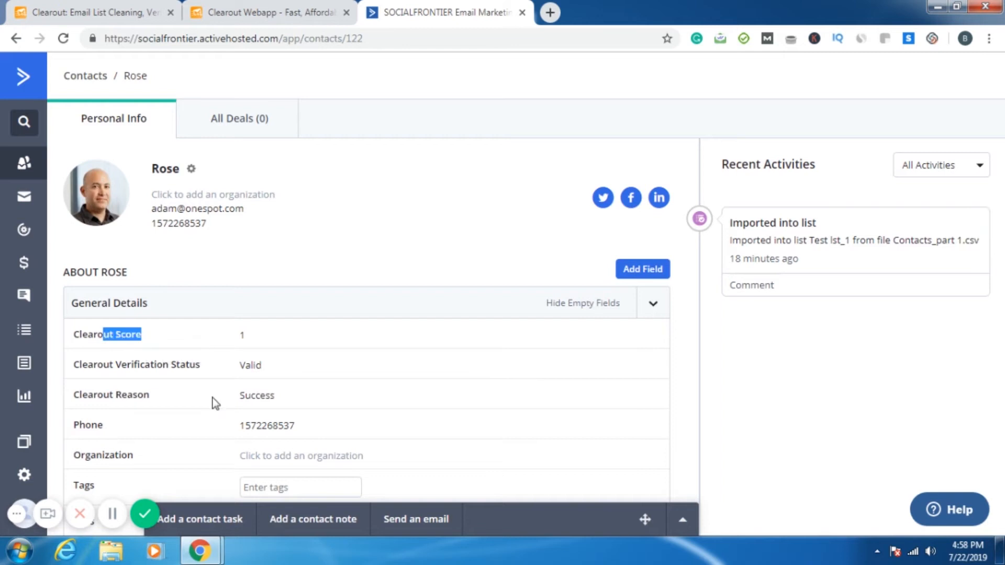
pyautogui.click(208, 368)
pyautogui.moveTo(208, 371); pyautogui.dragTo(125, 395)
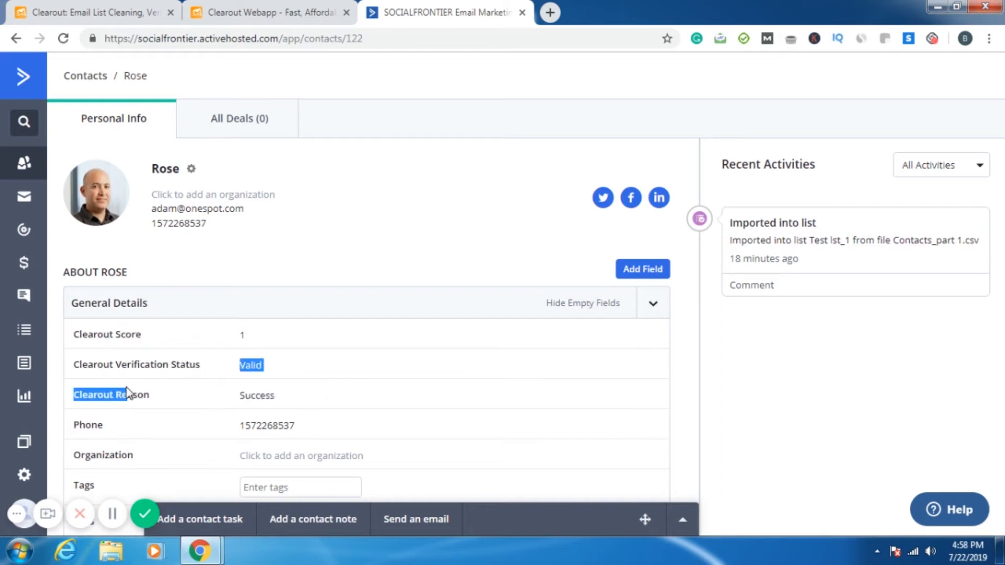
pyautogui.click(171, 395)
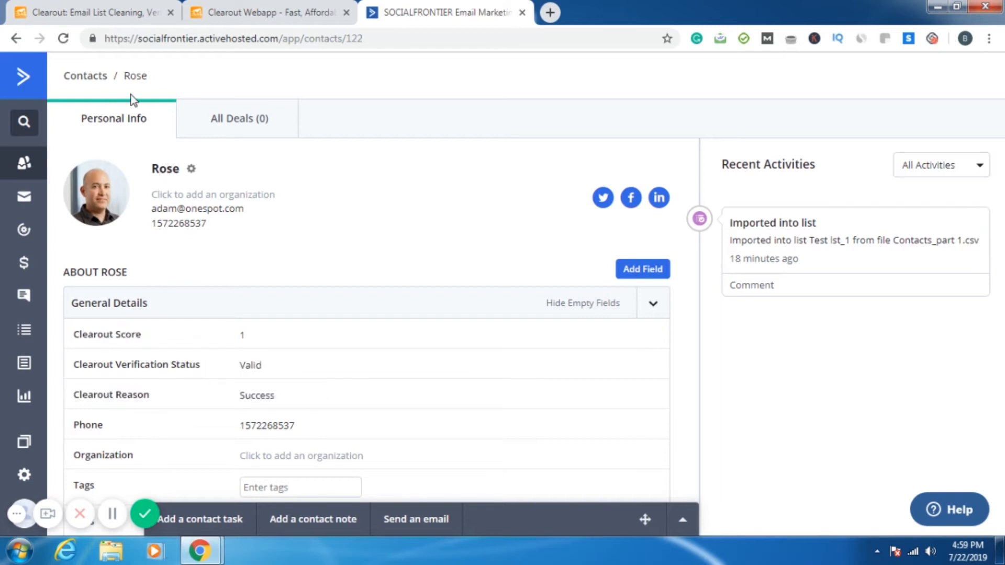
# - Filter the Test lst_1 contacts by Unsubscribed and review the first contact's Clearout fields, returning to the contact list
pyautogui.click(94, 79)
pyautogui.click(814, 135)
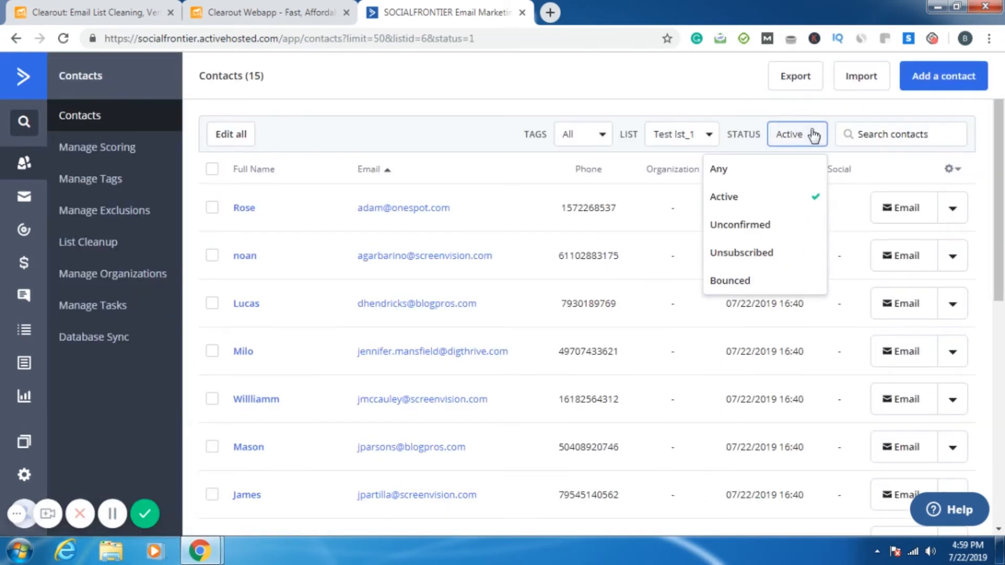
pyautogui.click(749, 254)
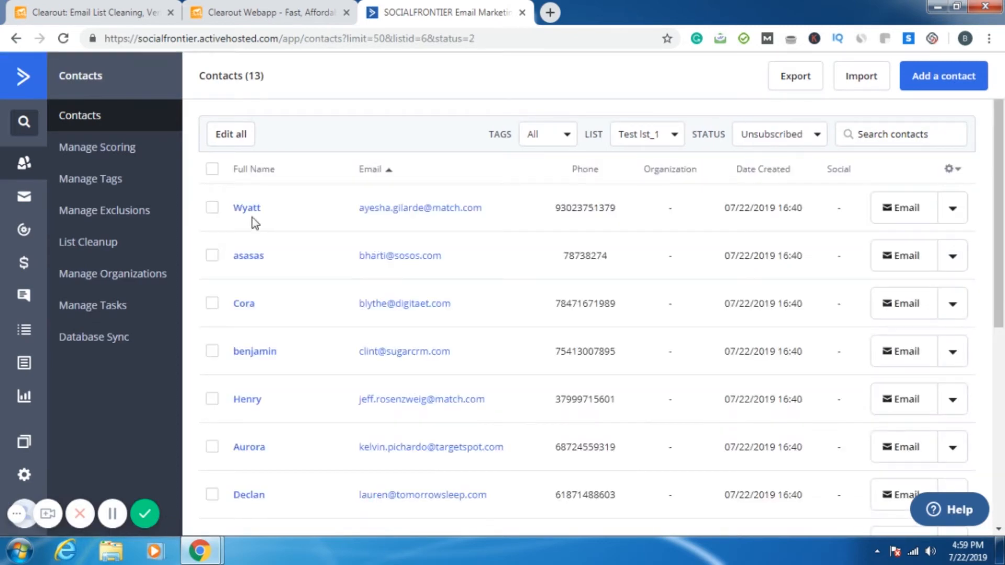
pyautogui.click(249, 209)
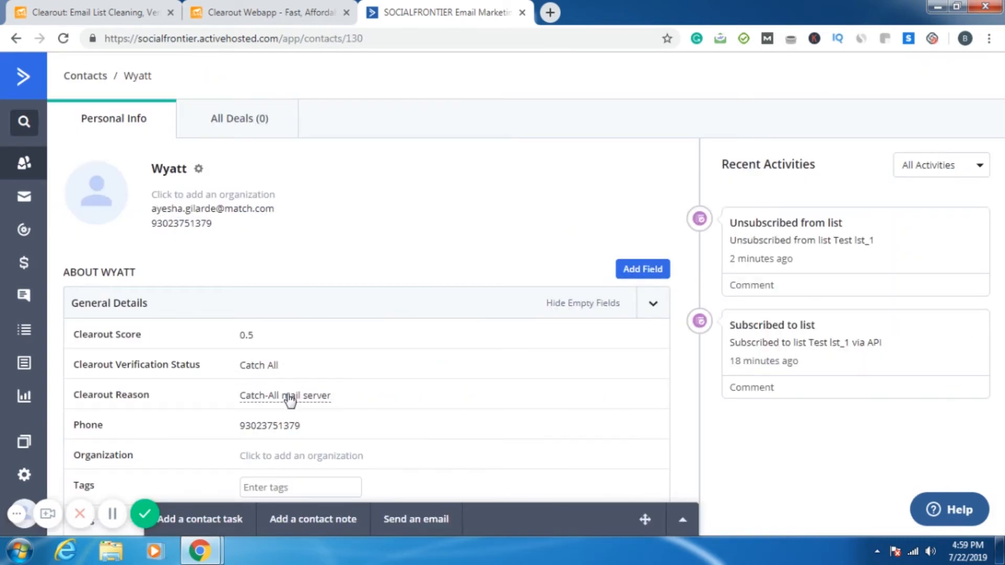
pyautogui.click(105, 78)
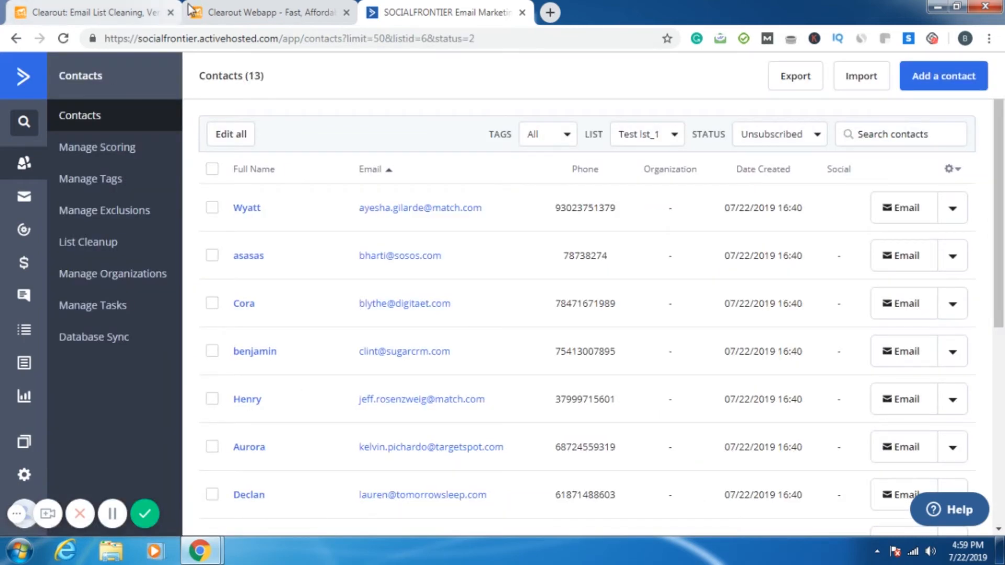
# - Review the Test lst_1 verification result in Clearout and filter the ActiveCampaign contacts by the Active status for comparison
pyautogui.click(272, 1)
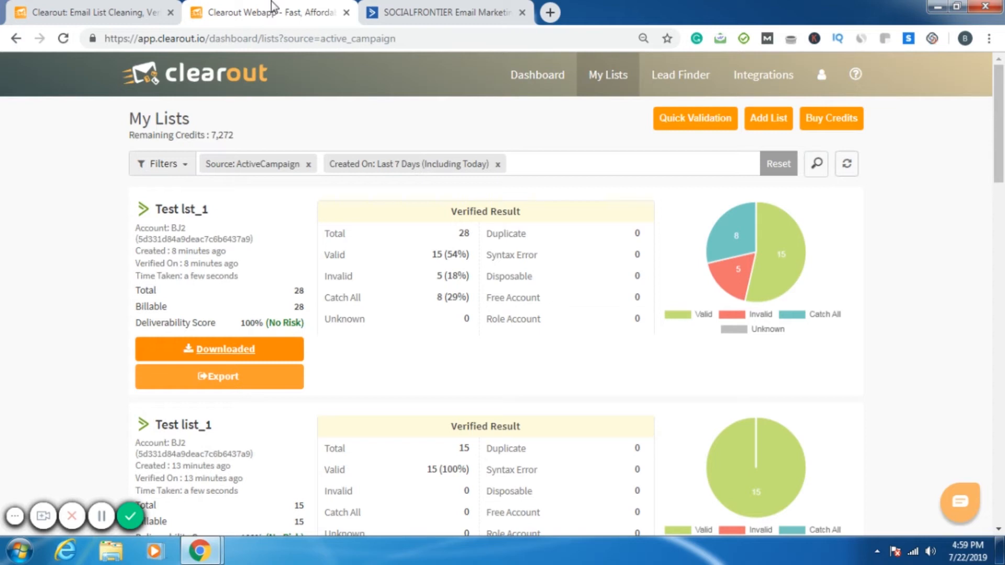
pyautogui.click(453, 7)
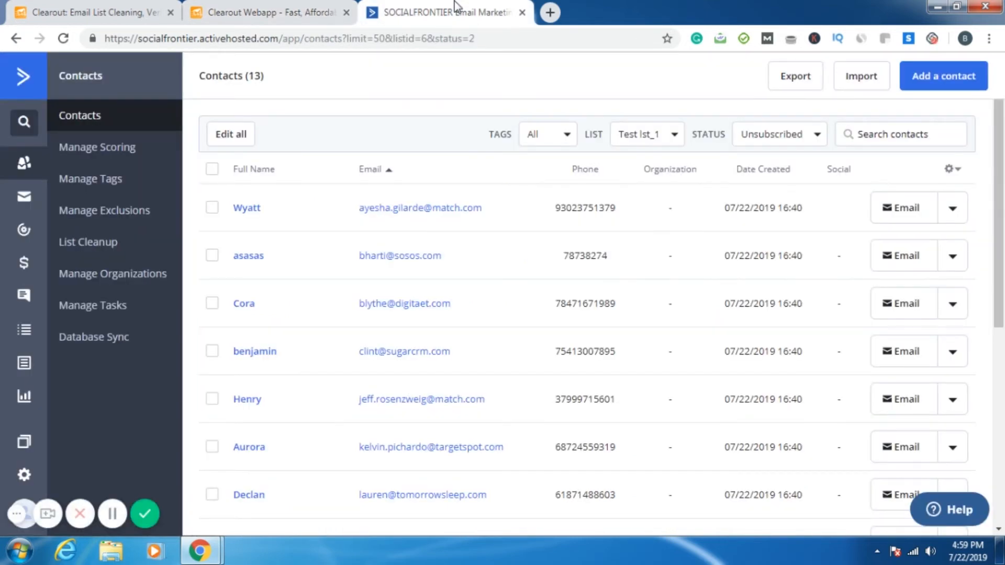
pyautogui.click(769, 135)
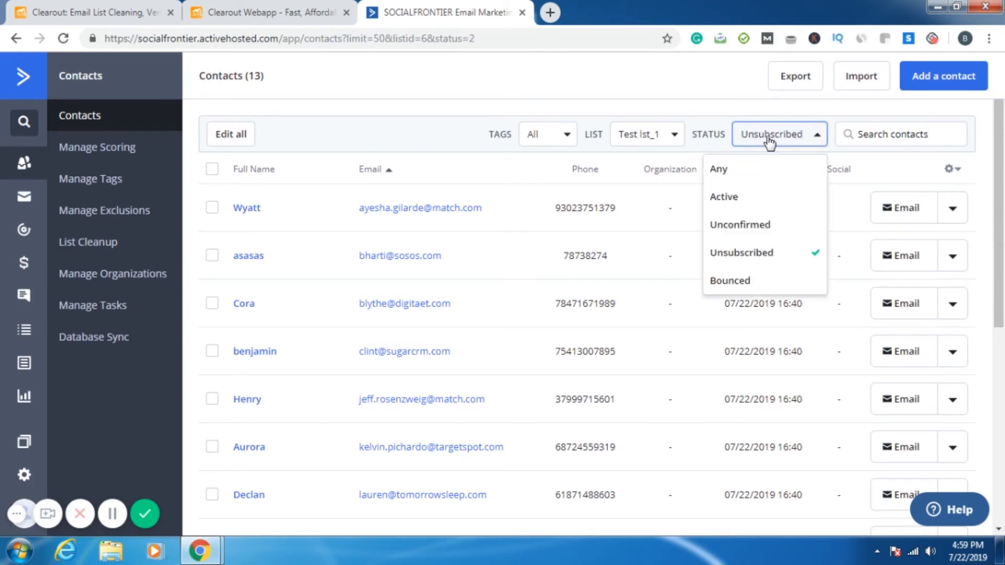
pyautogui.click(742, 202)
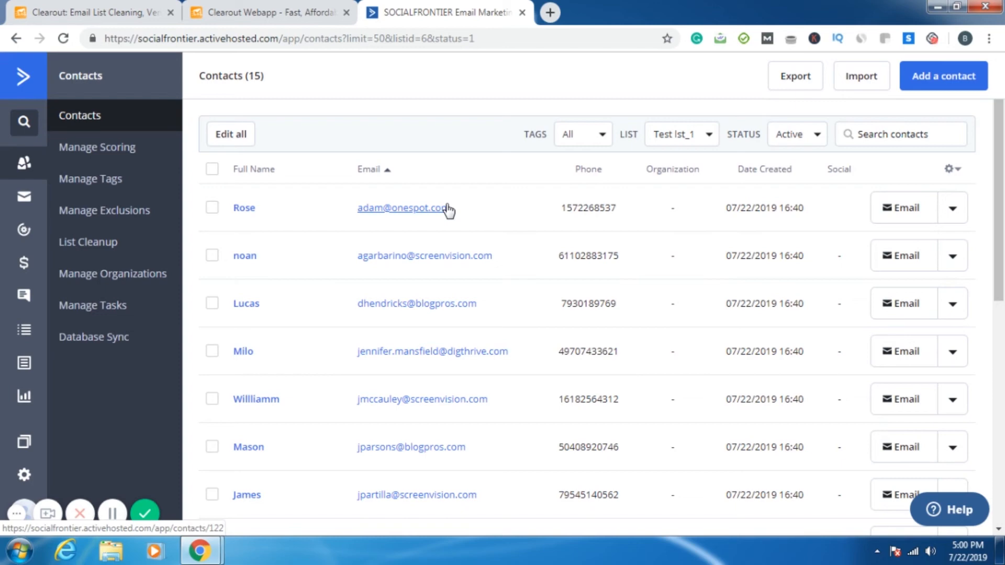
pyautogui.click(293, 12)
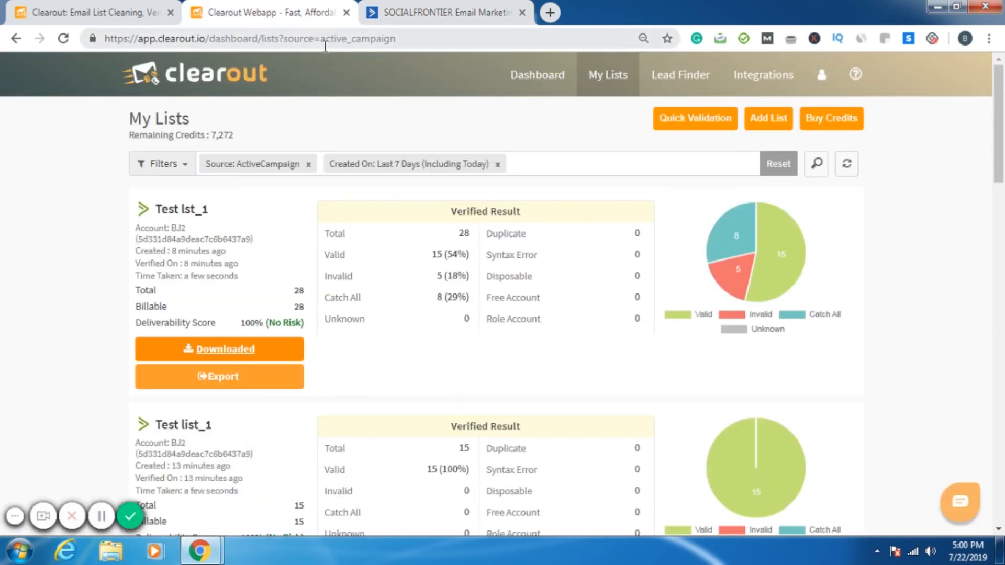
pyautogui.click(411, 12)
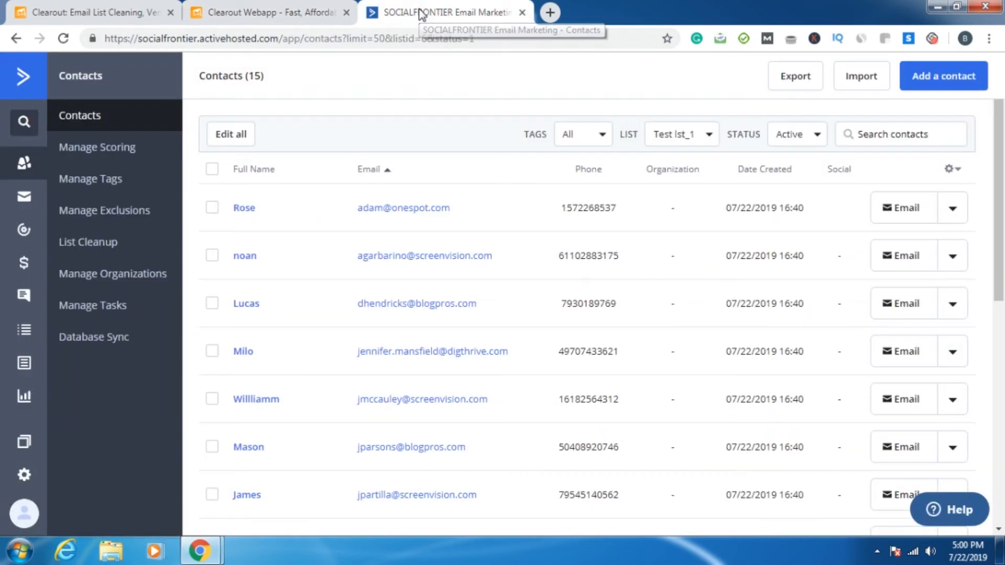
# - Open the ActiveCampaign lists overview, hide the tips to review the active contacts per list, and switch back to Clearout
pyautogui.click(27, 338)
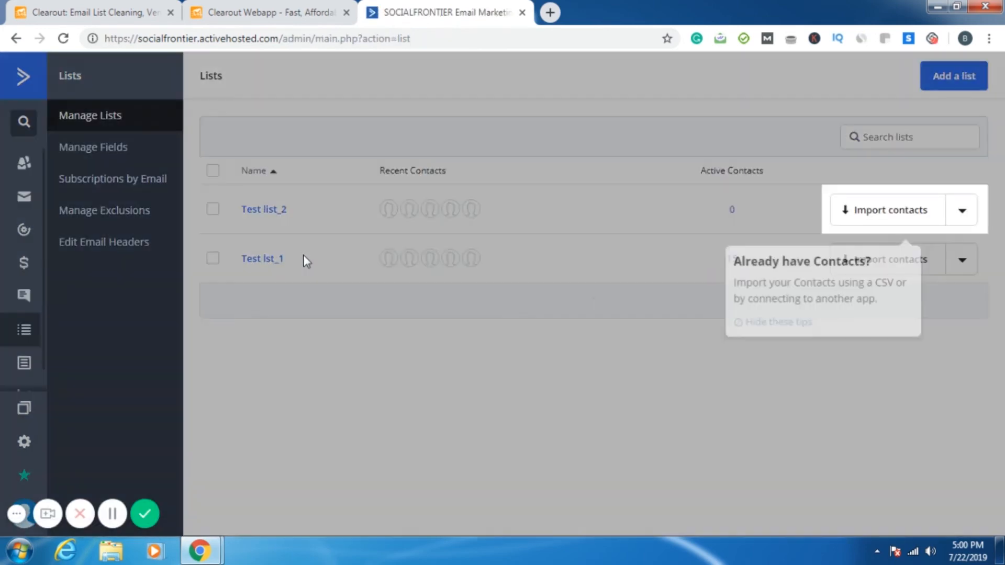
pyautogui.click(774, 323)
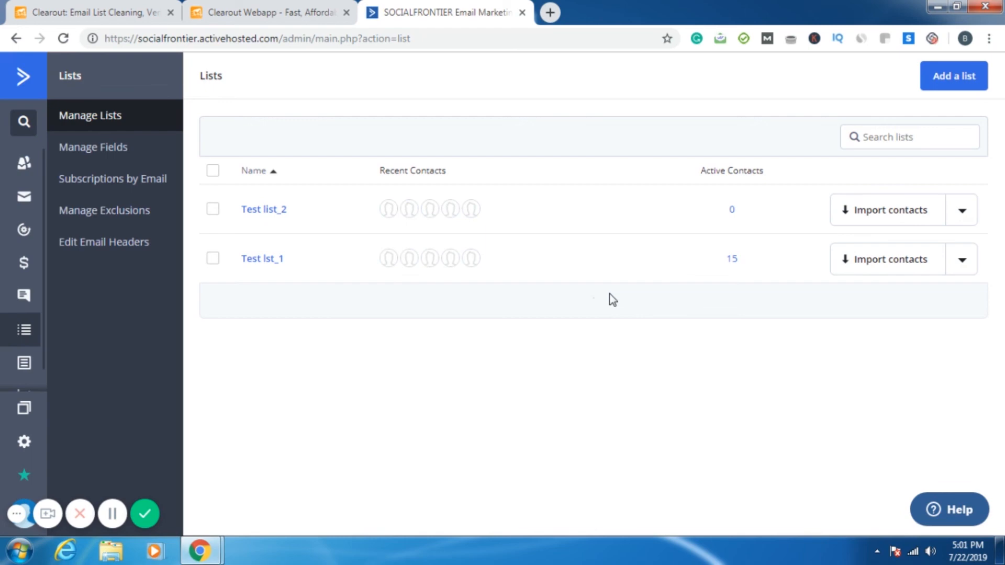
pyautogui.click(293, 4)
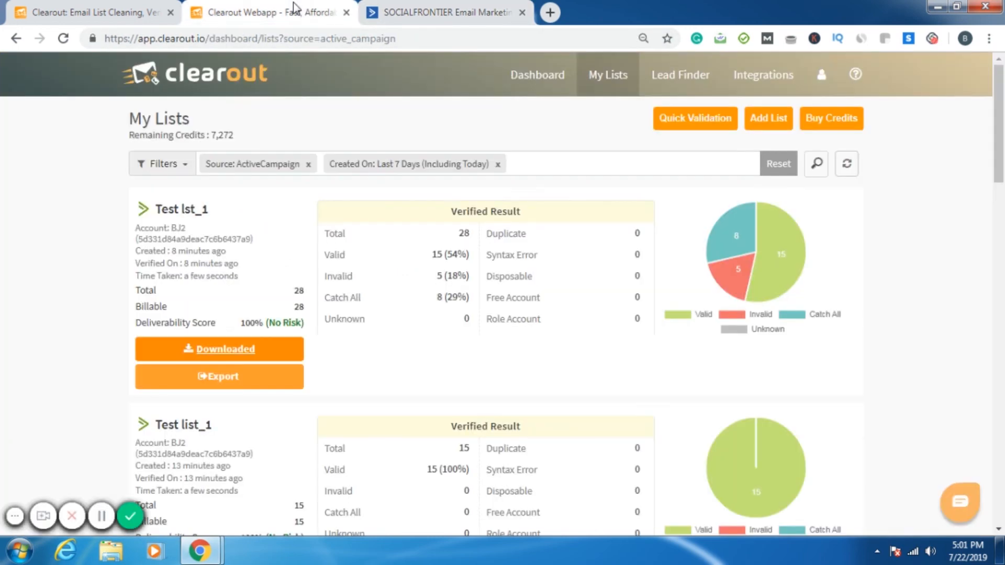